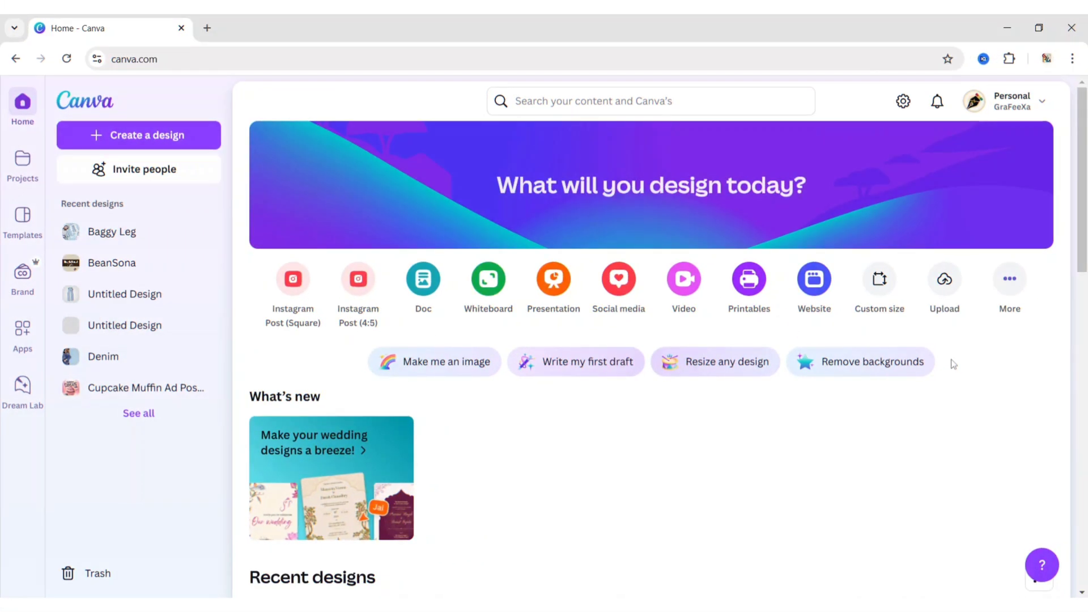
# Create a blank custom-size design of 1500 × 1000 px
pyautogui.click(877, 282)
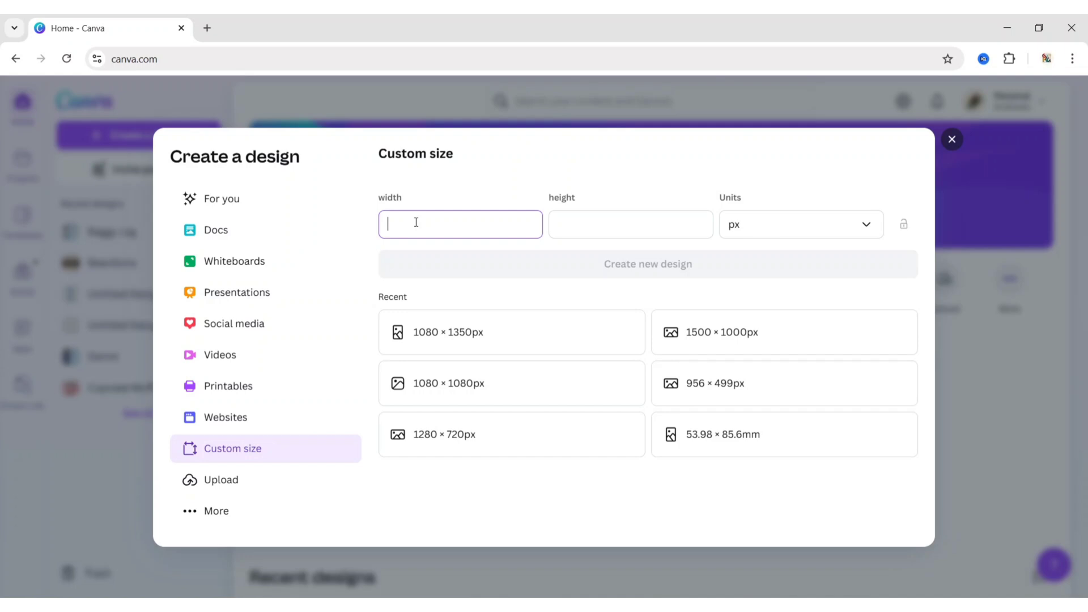
pyautogui.click(576, 224)
pyautogui.write('1000')
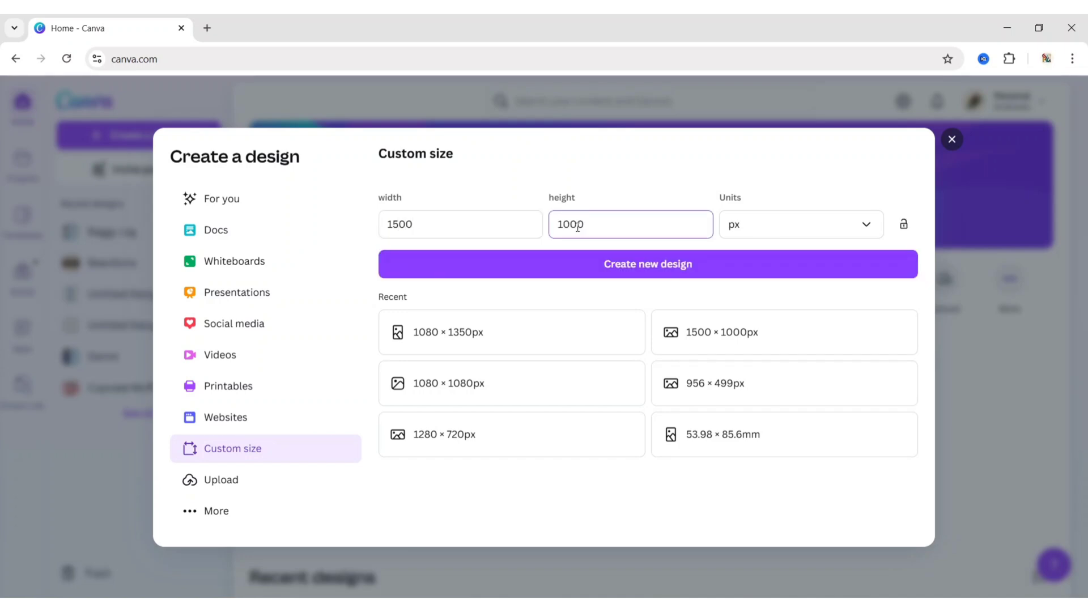
pyautogui.click(687, 266)
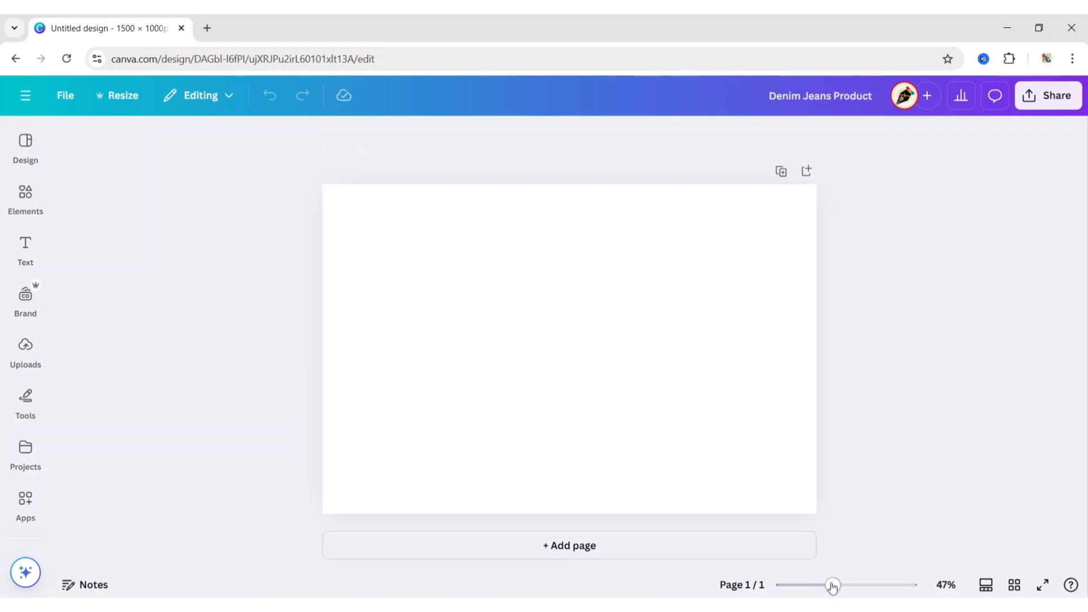
# Search Elements photos for 'jeans' and add the light denim texture photo
pyautogui.moveTo(832, 586); pyautogui.dragTo(837, 586)
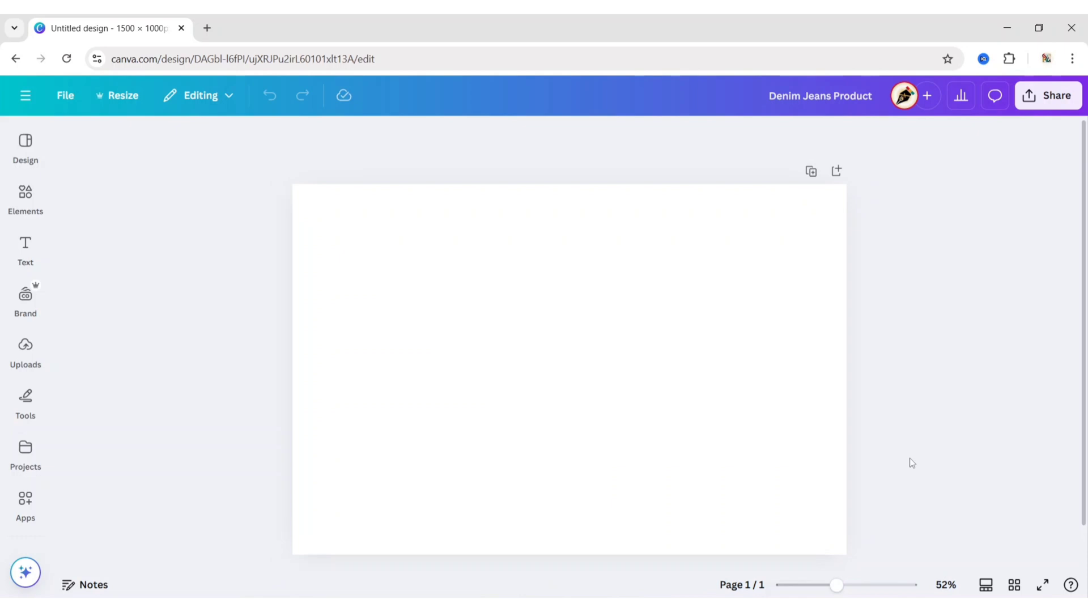
pyautogui.click(25, 198)
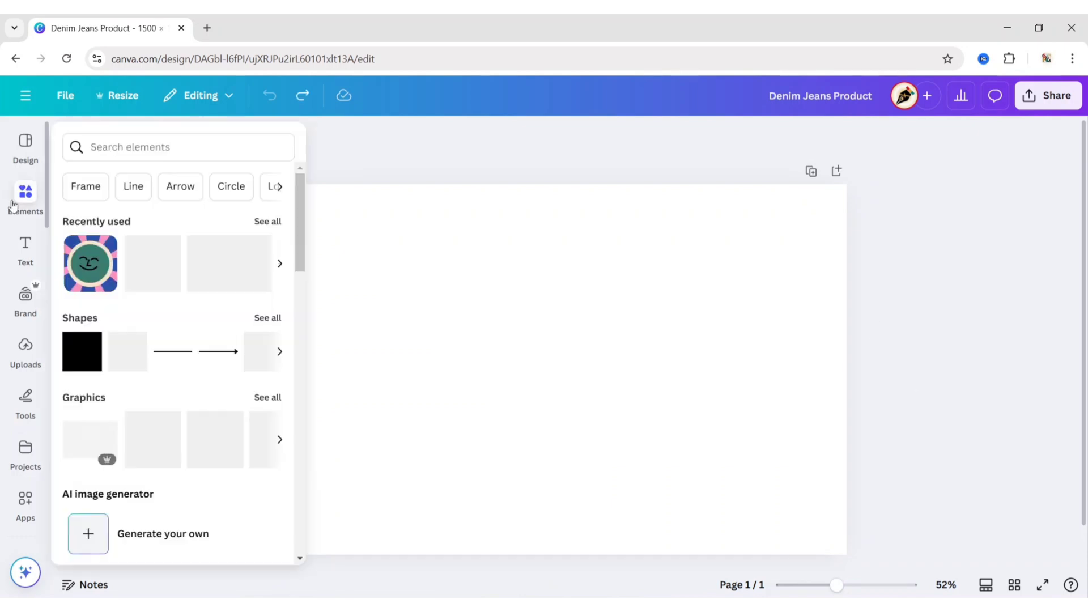
pyautogui.write('jeans')
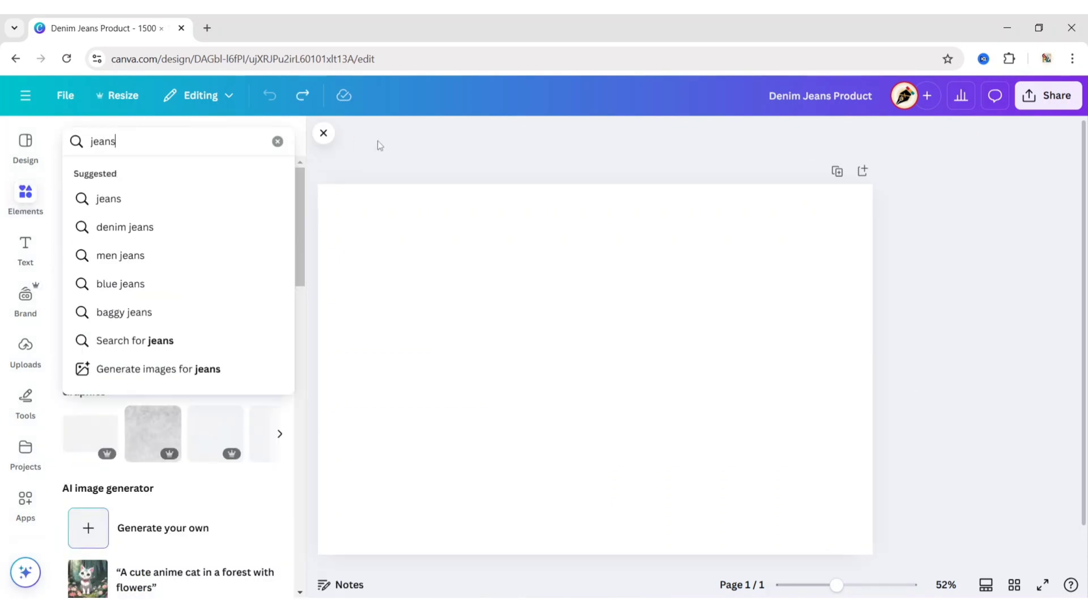
pyautogui.press('Return')
pyautogui.click(174, 179)
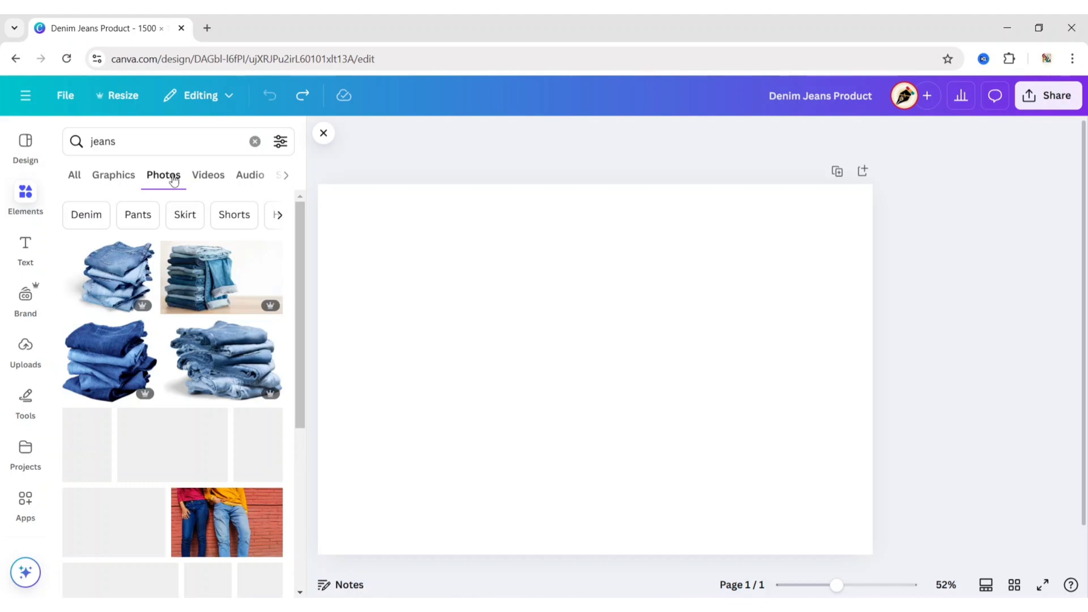
pyautogui.scroll(-8, 304, 483)
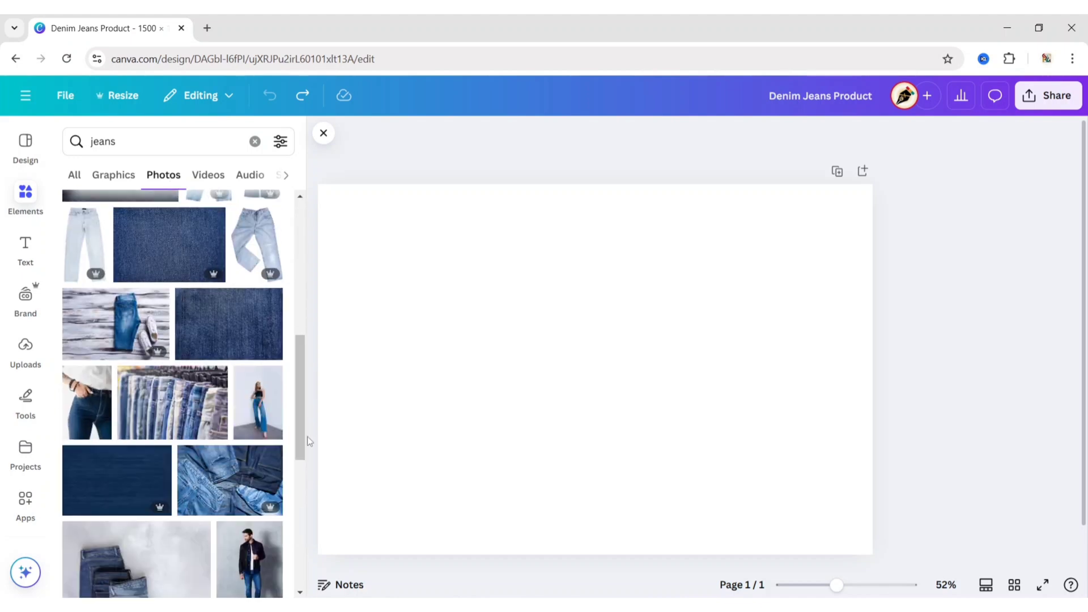
pyautogui.scroll(-5, 308, 474)
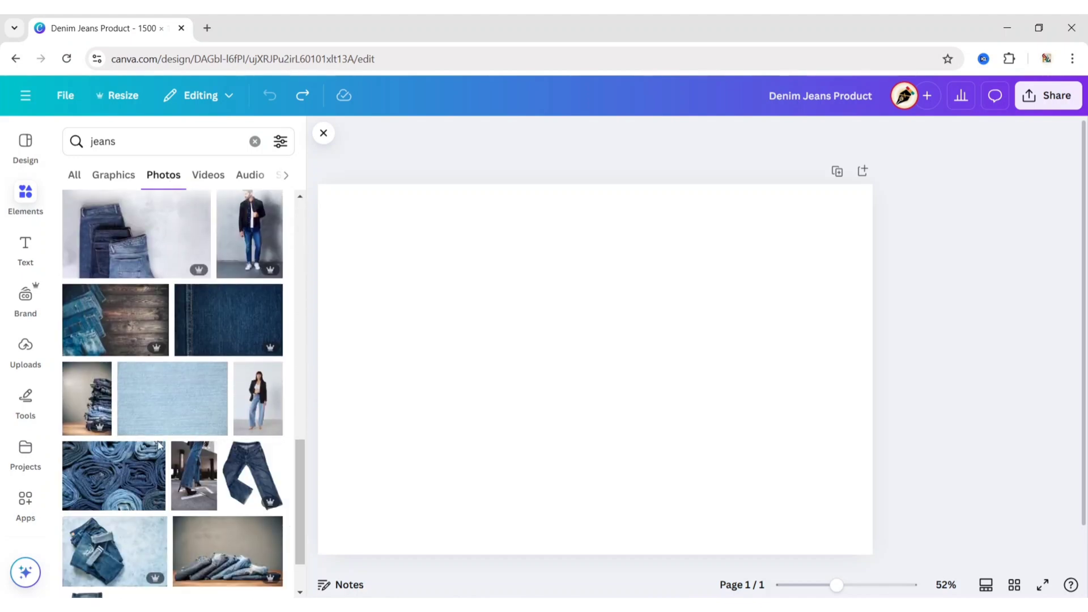
pyautogui.click(172, 398)
# Rotate the denim photo to portrait and set it as the page background
pyautogui.click(324, 137)
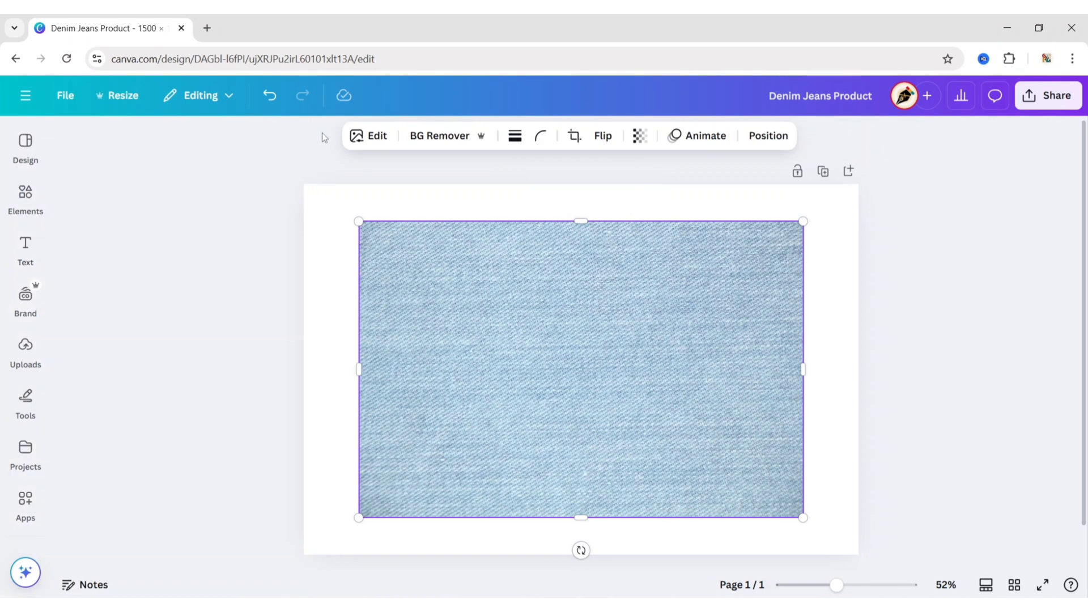
pyautogui.moveTo(569, 550); pyautogui.dragTo(447, 368)
pyautogui.click(615, 177)
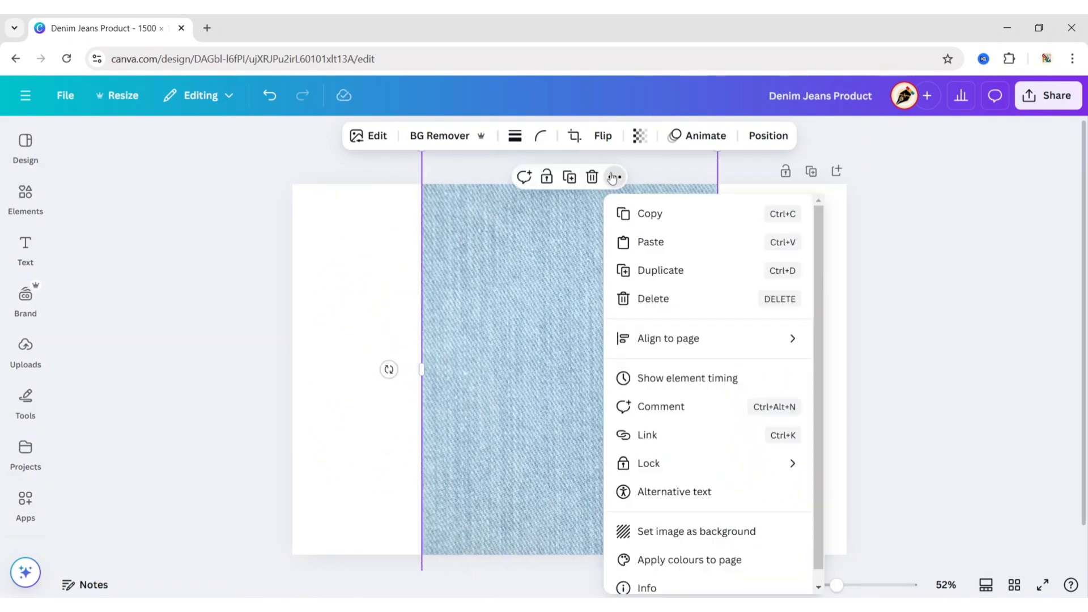
pyautogui.click(683, 533)
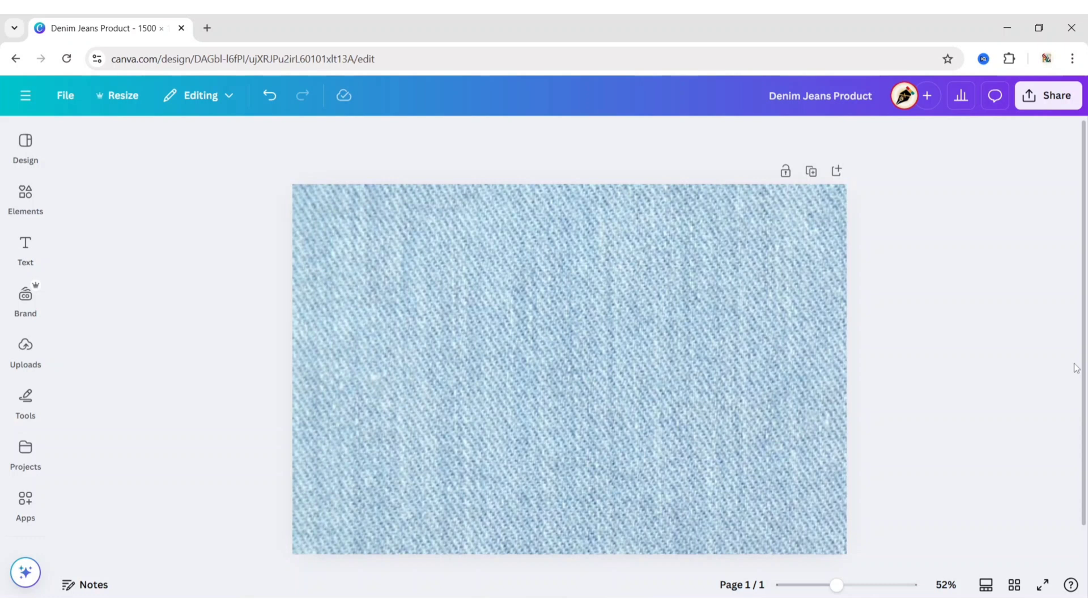
# Add the uploaded woman-in-denim-jacket photo and remove its background with BG Remover
pyautogui.click(36, 361)
pyautogui.click(252, 286)
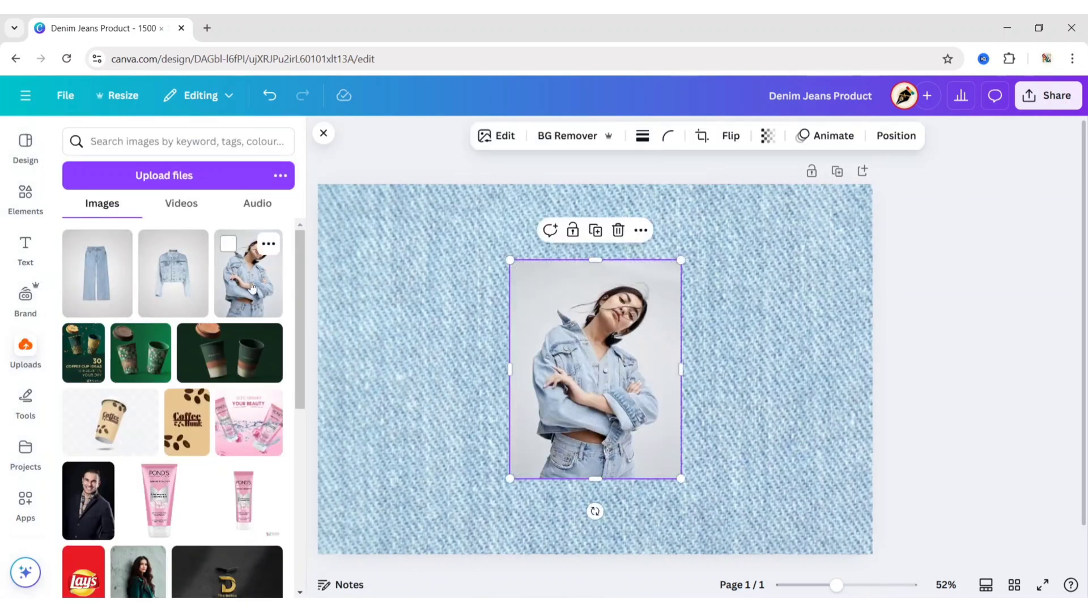
pyautogui.click(324, 139)
pyautogui.click(439, 136)
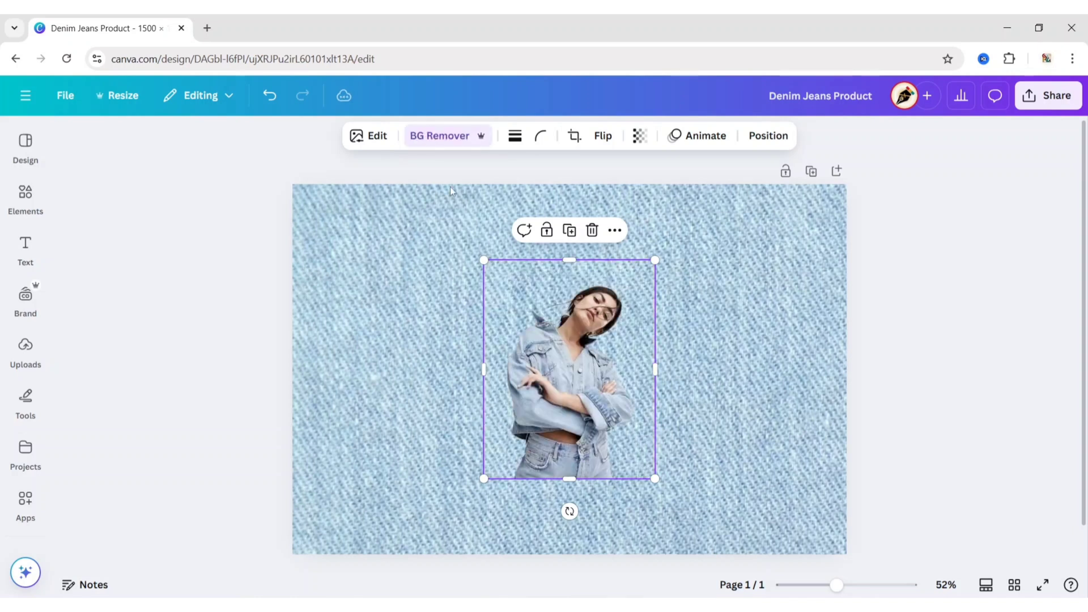
# Move the cut-out model to the top-left and enlarge it to full page height
pyautogui.moveTo(567, 398); pyautogui.dragTo(379, 356)
pyautogui.moveTo(462, 435); pyautogui.dragTo(557, 554)
pyautogui.moveTo(557, 218); pyautogui.dragTo(577, 191)
pyautogui.moveTo(462, 330); pyautogui.dragTo(457, 342)
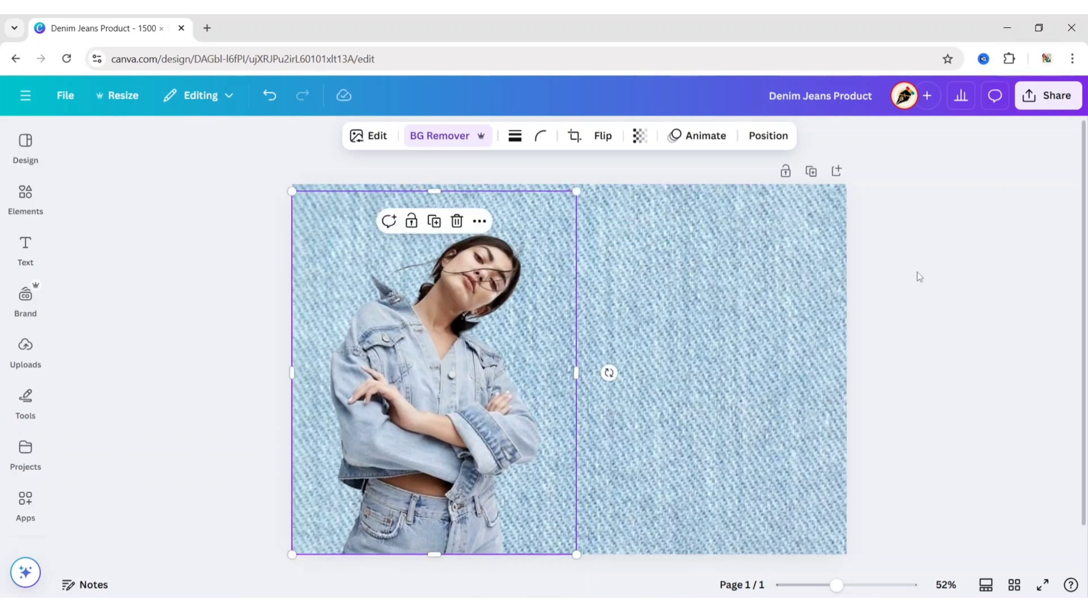
pyautogui.click(915, 303)
pyautogui.click(448, 336)
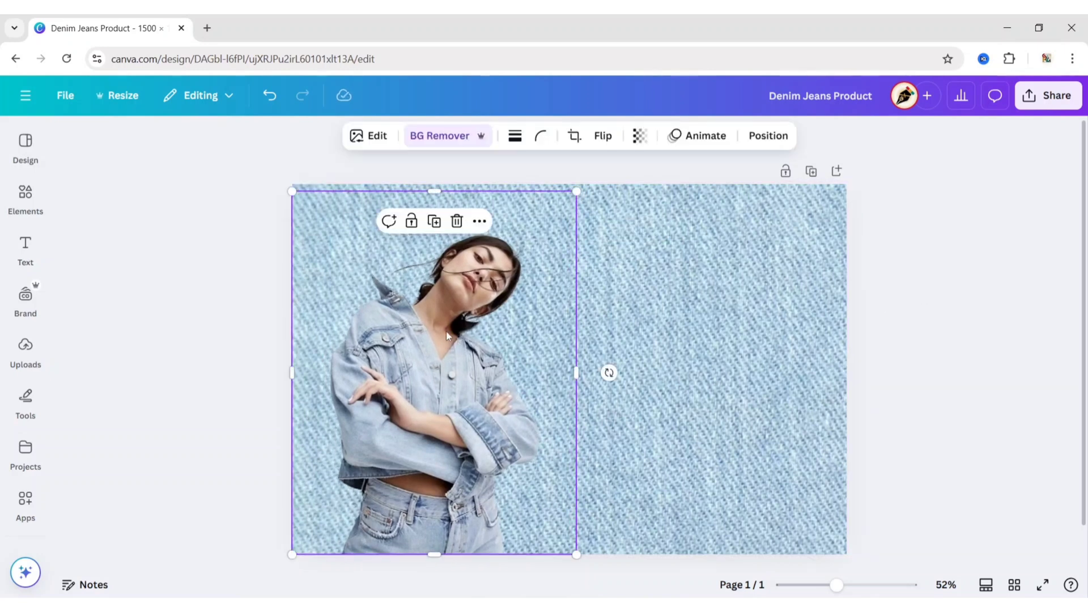
# Duplicate the model photo exactly over the original and apply a custom #000000 Duotone
pyautogui.click(435, 223)
pyautogui.moveTo(465, 357); pyautogui.dragTo(434, 341)
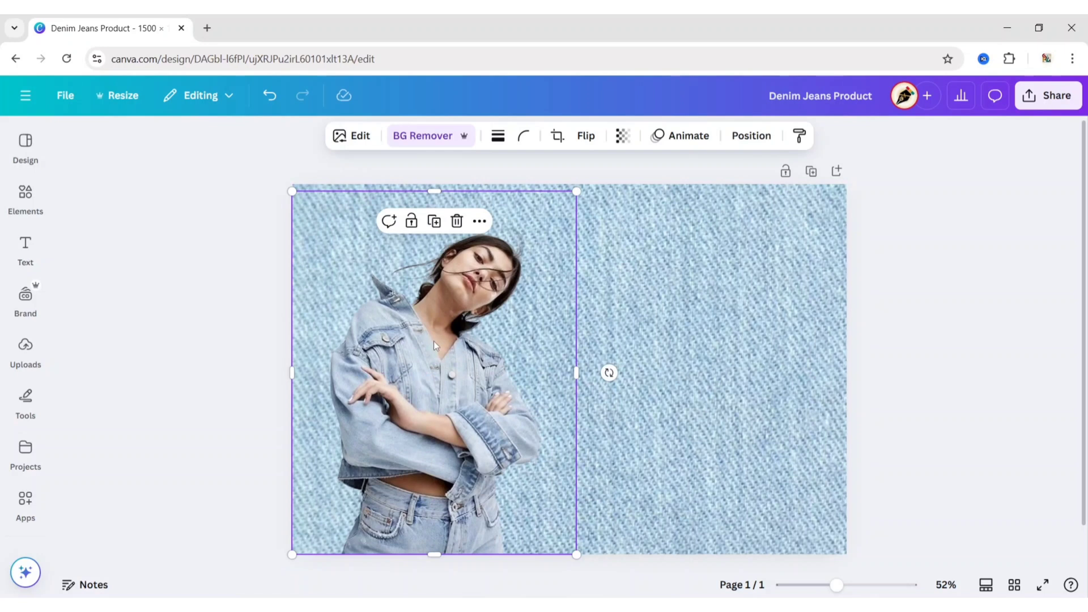
pyautogui.click(352, 136)
pyautogui.click(162, 519)
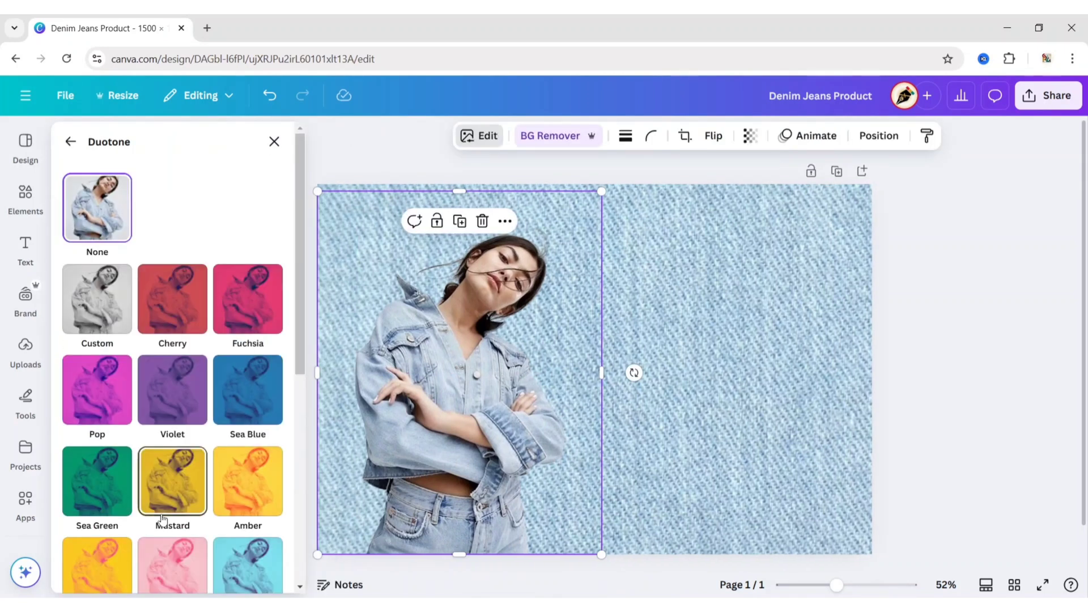
pyautogui.click(94, 304)
pyautogui.click(272, 372)
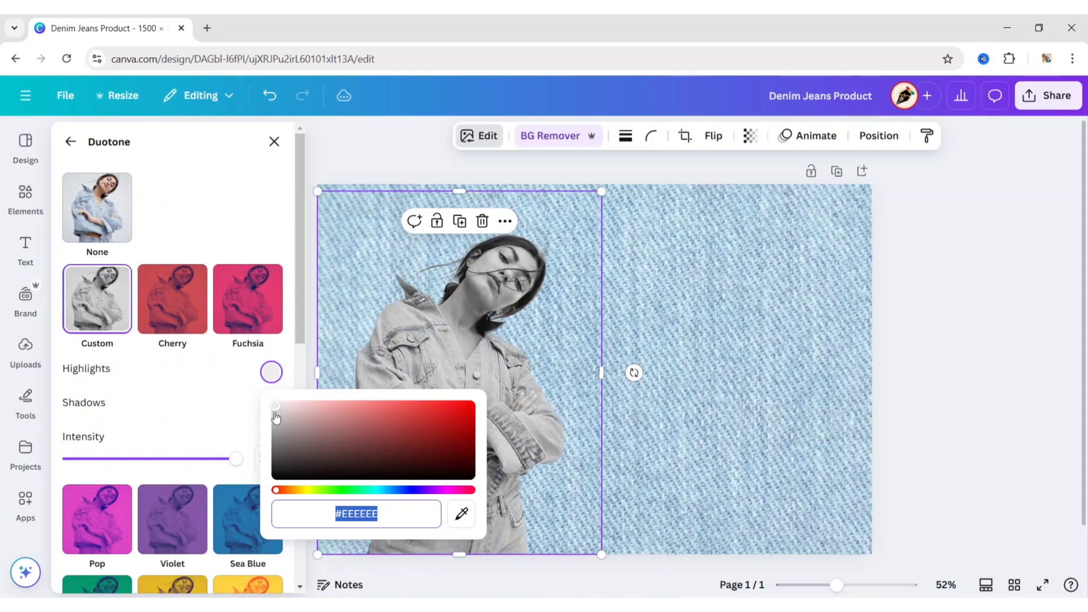
pyautogui.write('000000')
pyautogui.click(247, 242)
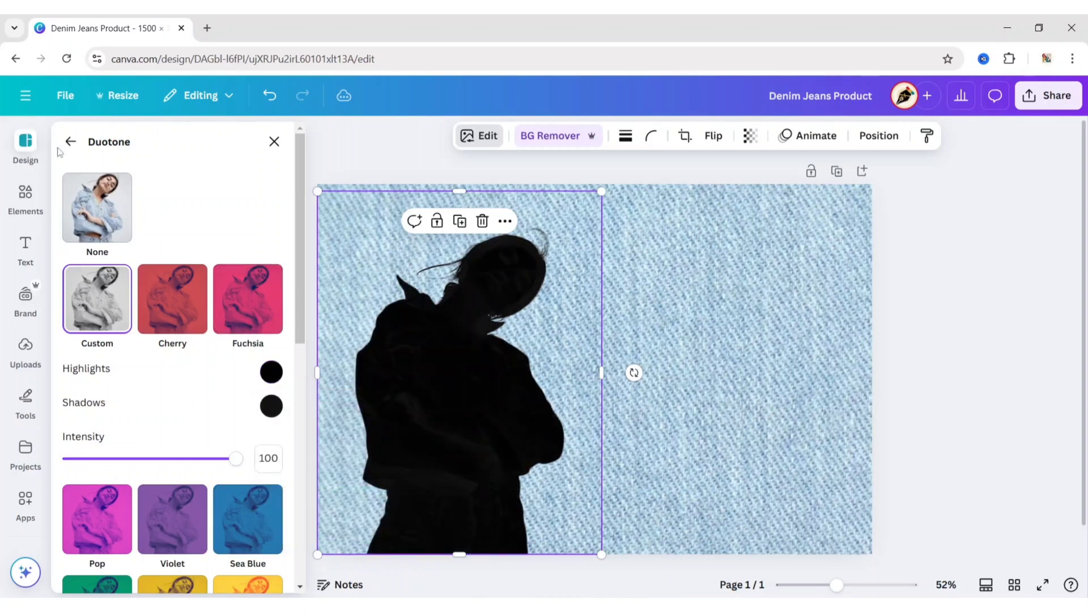
pyautogui.click(71, 142)
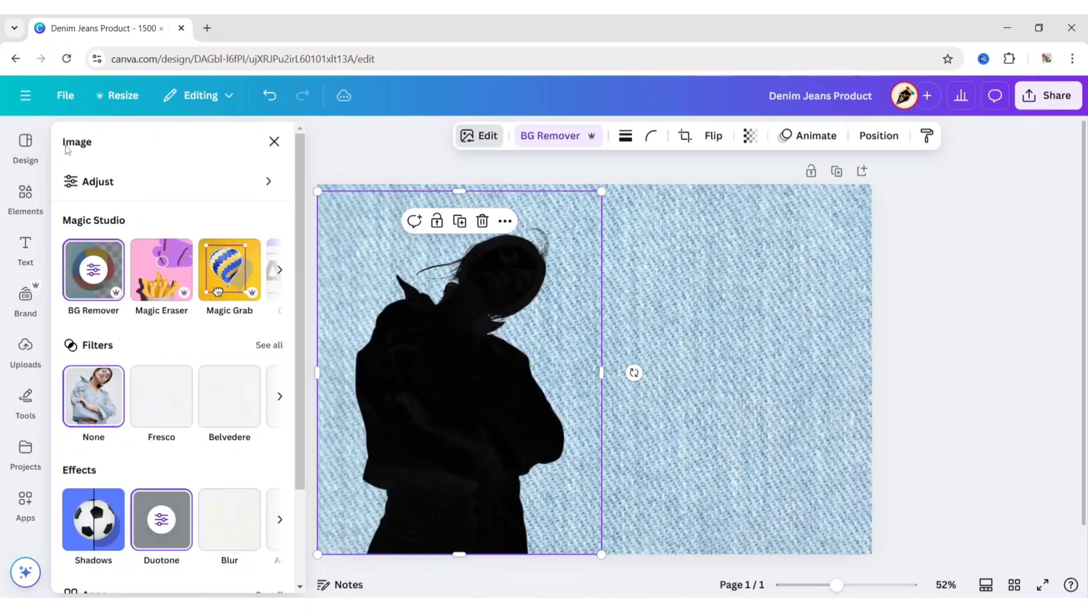
# Blur the whole black copy at intensity 50
pyautogui.click(232, 529)
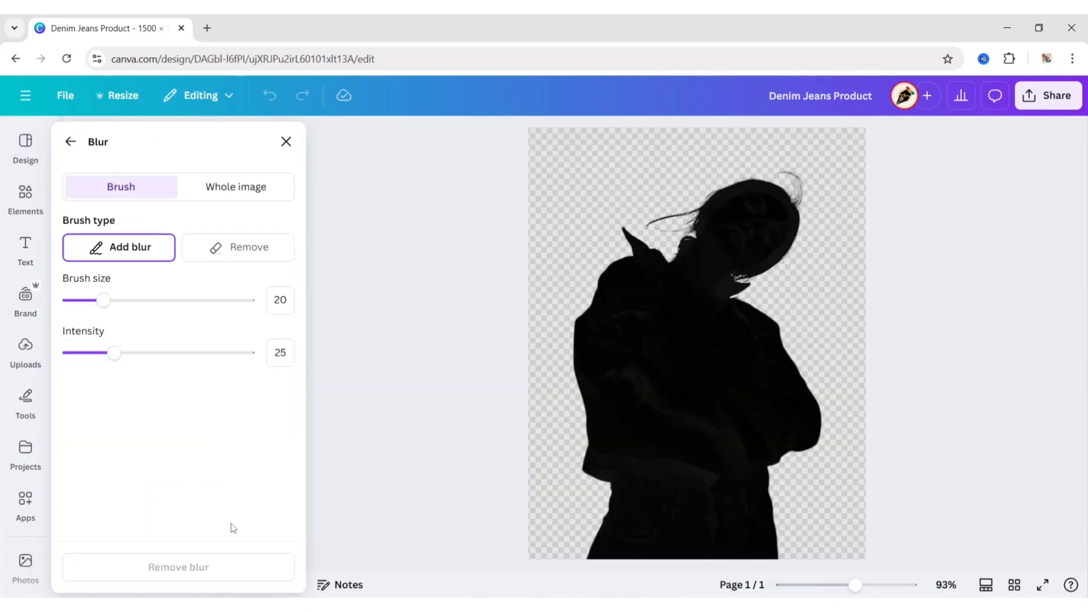
pyautogui.click(227, 187)
pyautogui.moveTo(71, 250); pyautogui.dragTo(161, 265)
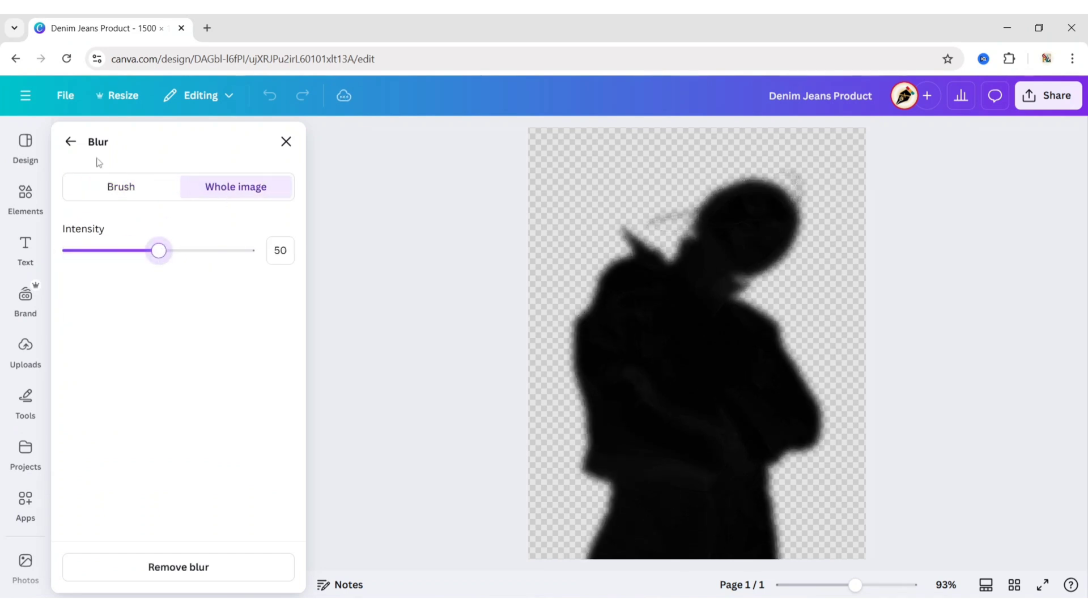
pyautogui.click(70, 142)
pyautogui.click(274, 141)
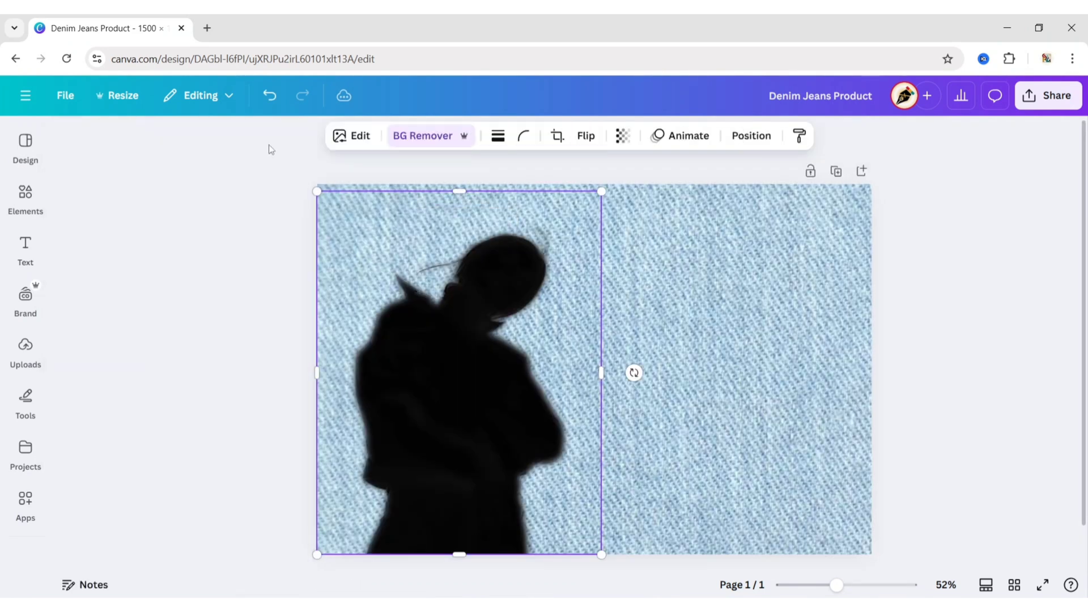
# Lower the black silhouette's transparency so it becomes semi-transparent
pyautogui.click(622, 136)
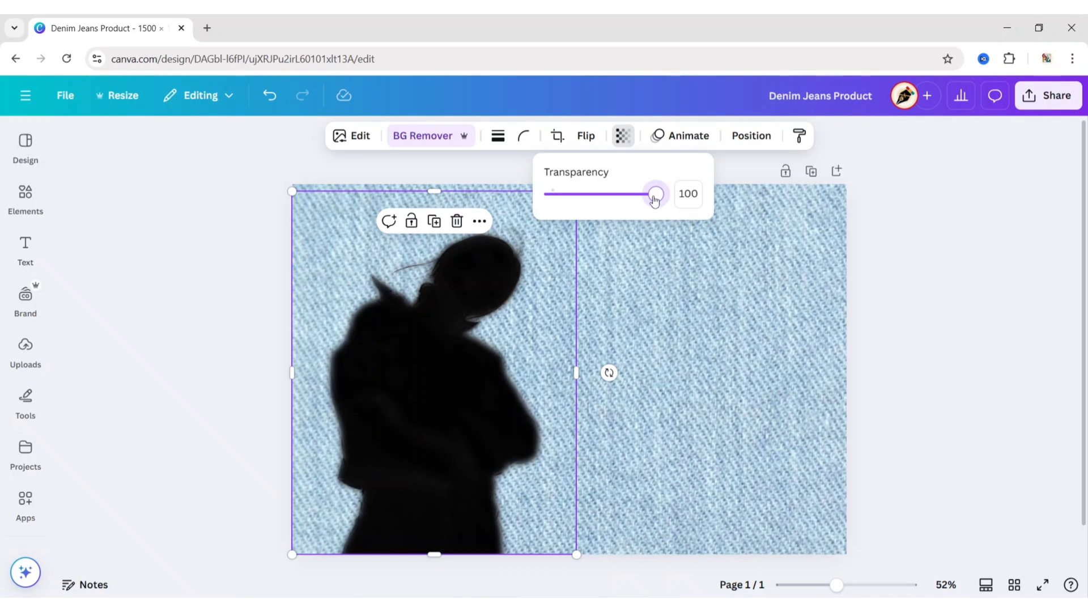
pyautogui.moveTo(655, 198); pyautogui.dragTo(597, 206)
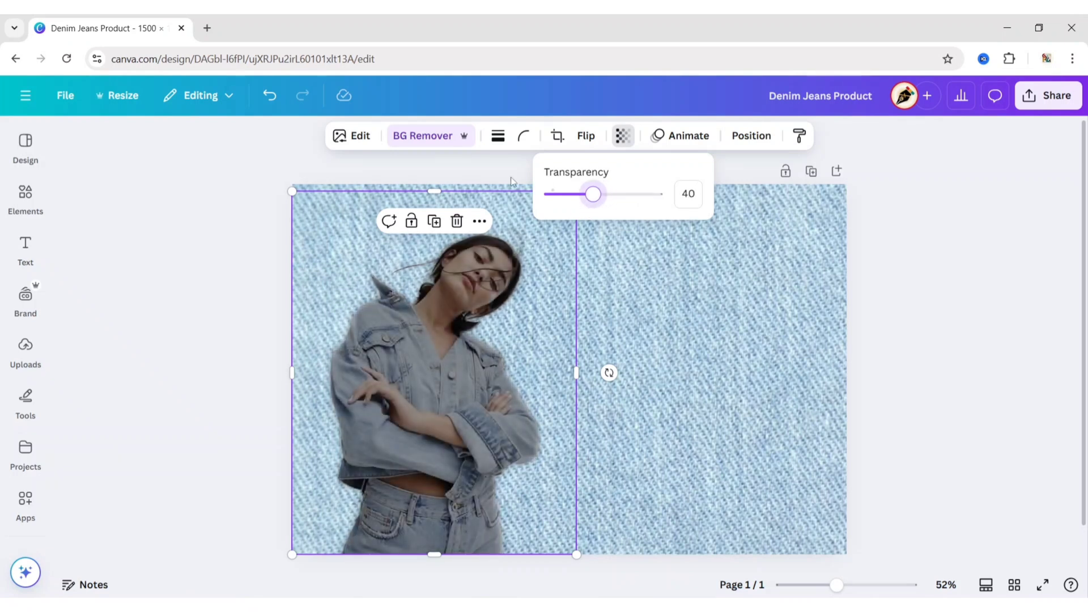
pyautogui.click(494, 173)
# Move the silhouette below the model photo in Layers and offset it slightly
pyautogui.click(752, 136)
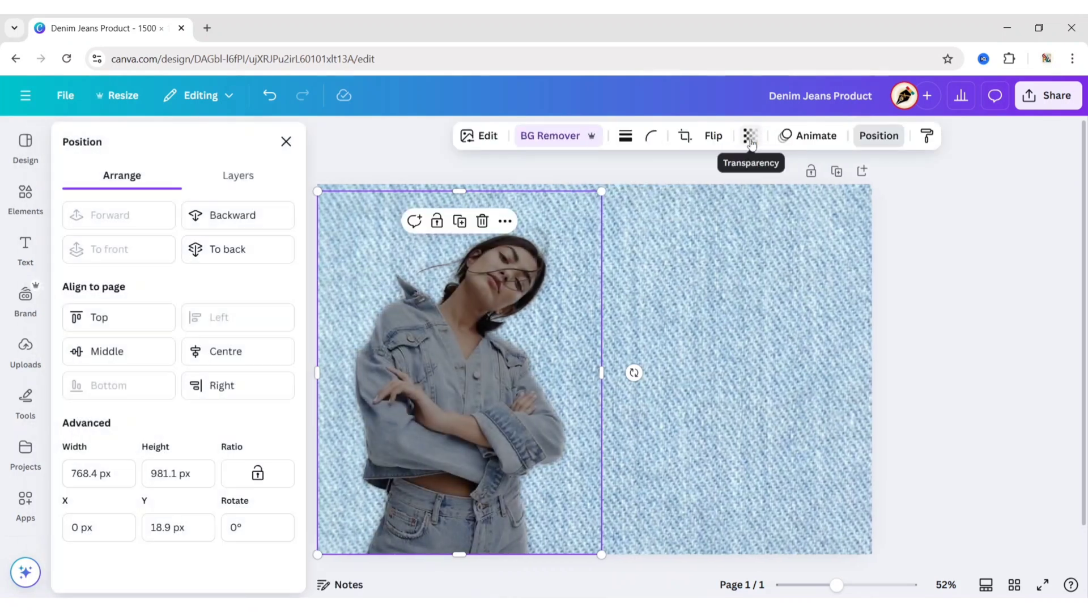
pyautogui.click(238, 175)
pyautogui.moveTo(217, 264); pyautogui.dragTo(218, 331)
pyautogui.click(287, 142)
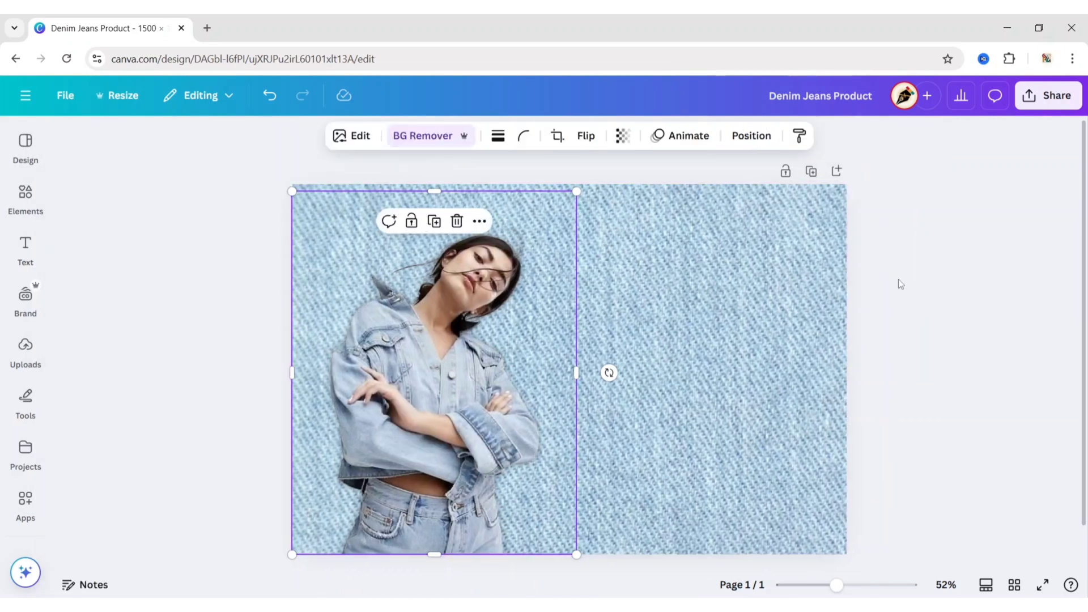
pyautogui.moveTo(576, 372)
pyautogui.mouseDown()
pyautogui.moveTo(553, 372)
pyautogui.moveTo(575, 372)
pyautogui.moveTo(559, 356)
pyautogui.moveTo(570, 362)
pyautogui.mouseUp()
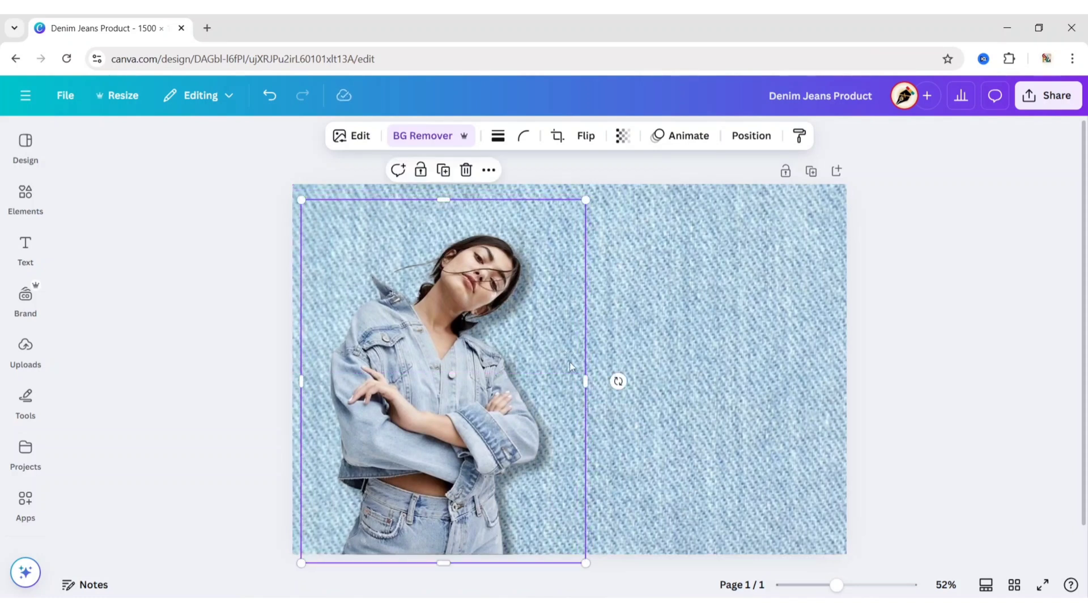
pyautogui.click(924, 302)
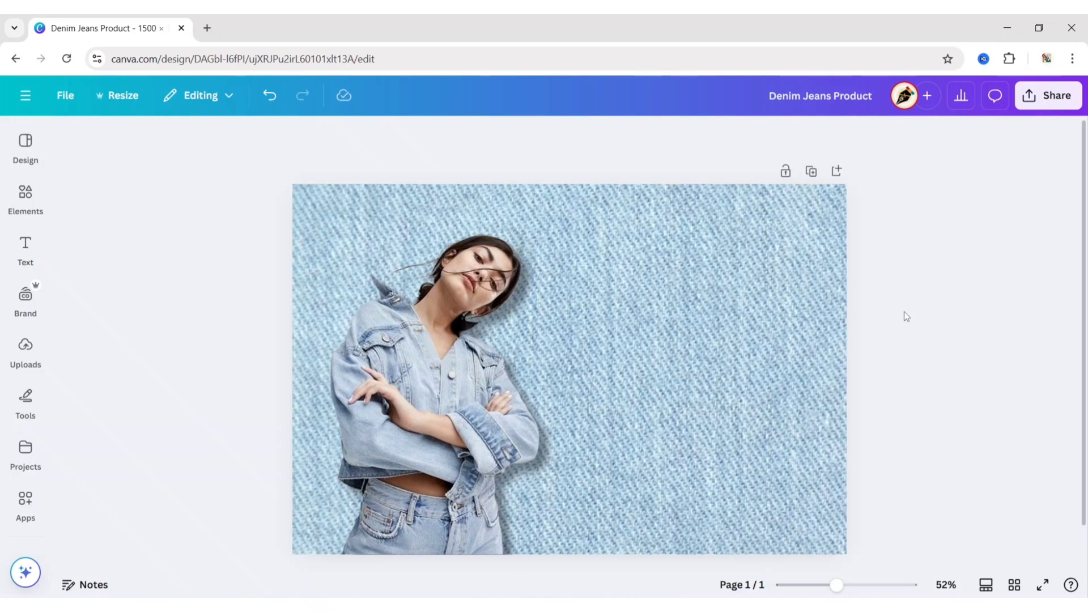
# Add a heading reading 'Denim' in Anton at size 300
pyautogui.click(26, 249)
pyautogui.click(153, 291)
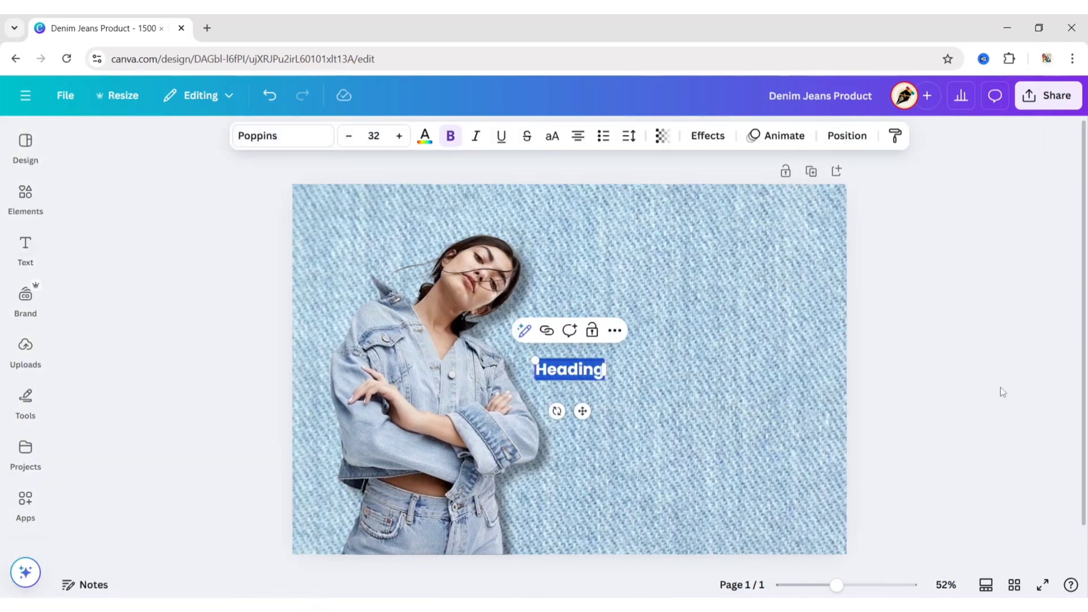
pyautogui.write('Denim')
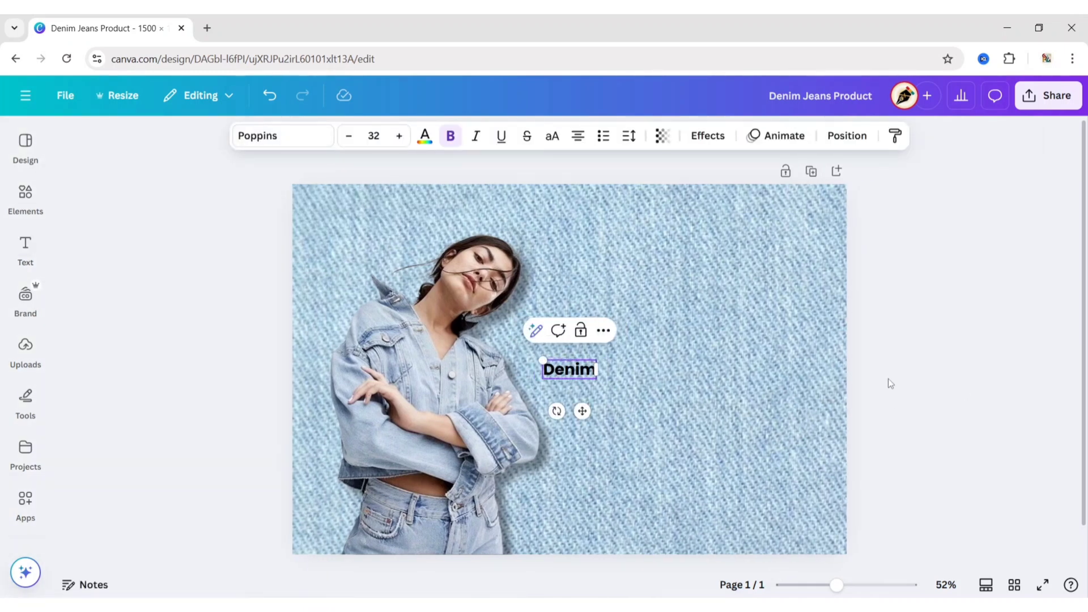
pyautogui.press('Escape')
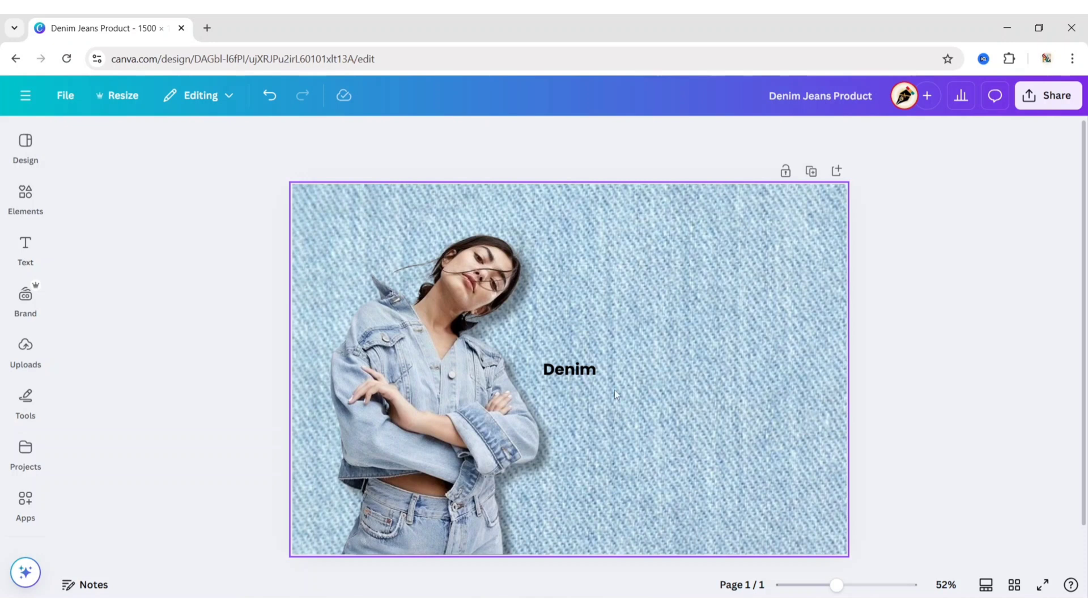
pyautogui.click(273, 136)
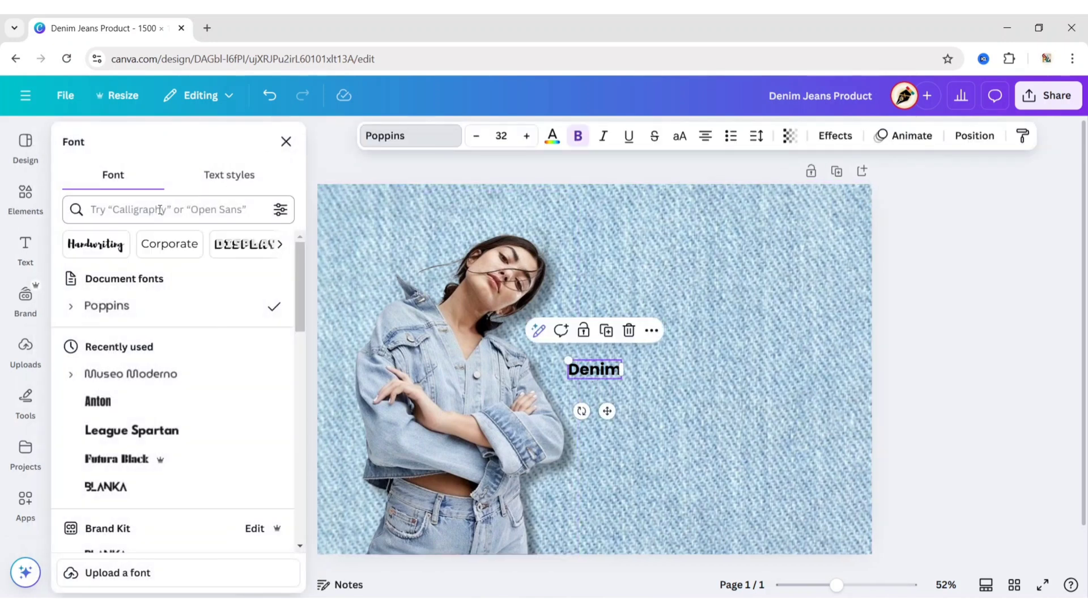
pyautogui.click(286, 142)
pyautogui.click(374, 135)
pyautogui.write('300')
pyautogui.press('Return')
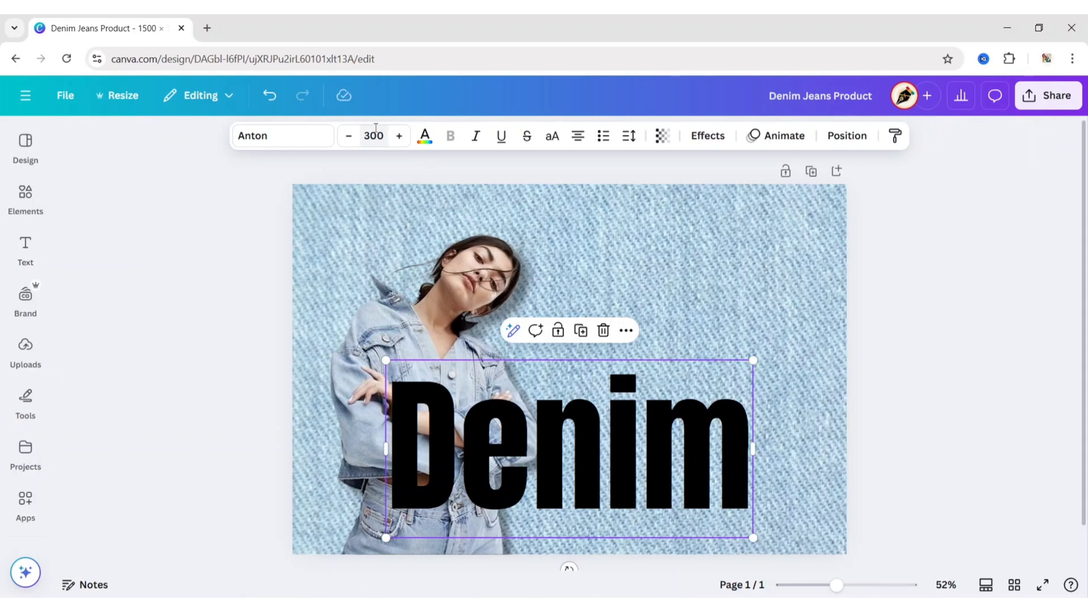
# Rotate Denim 90° to run vertically on the left side and make it uppercase
pyautogui.moveTo(675, 395); pyautogui.dragTo(658, 295)
pyautogui.moveTo(554, 467); pyautogui.dragTo(675, 347)
pyautogui.moveTo(553, 342); pyautogui.dragTo(421, 352)
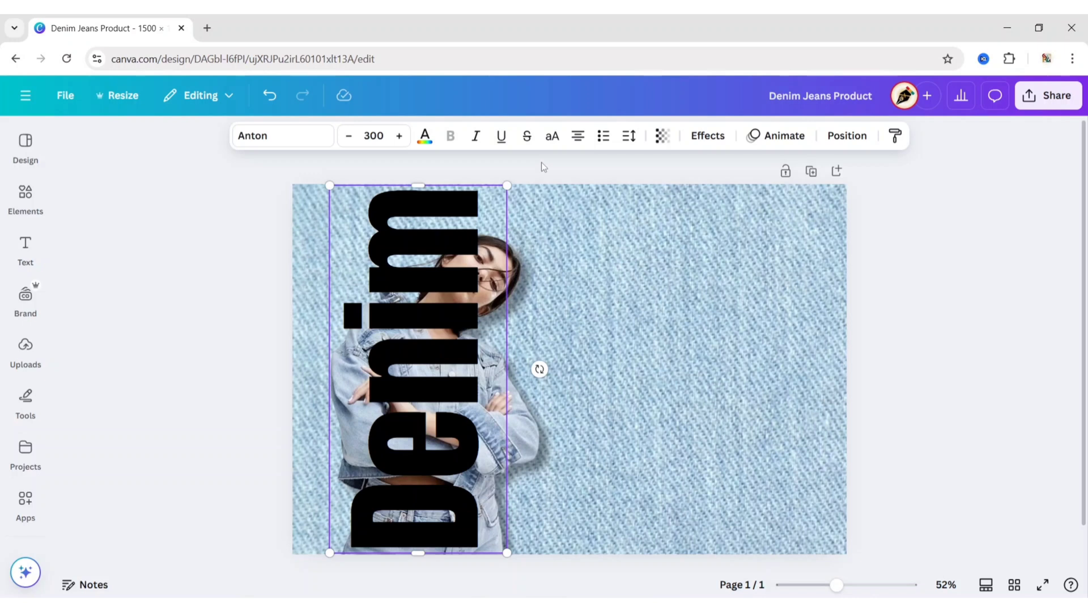
pyautogui.click(553, 137)
pyautogui.moveTo(422, 284); pyautogui.dragTo(402, 282)
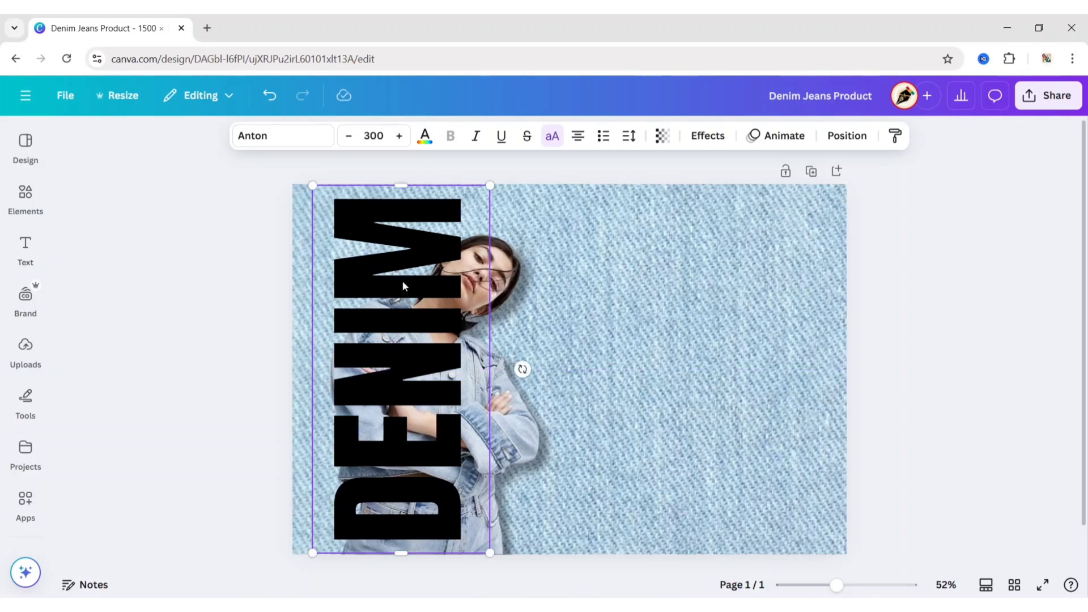
# Change the DENIM text colour to white
pyautogui.click(425, 136)
pyautogui.click(154, 257)
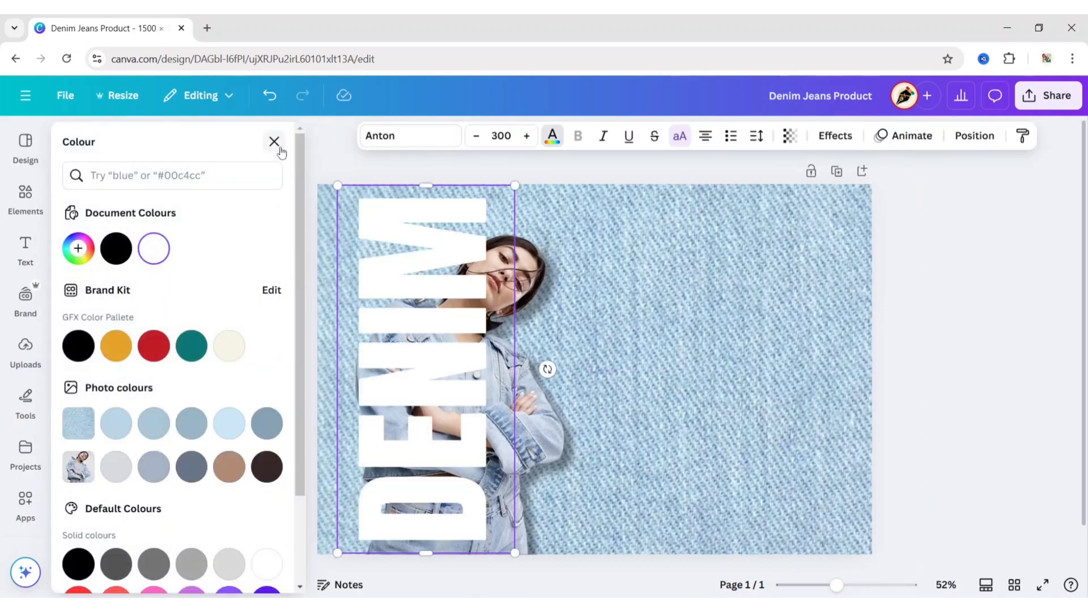
pyautogui.click(273, 141)
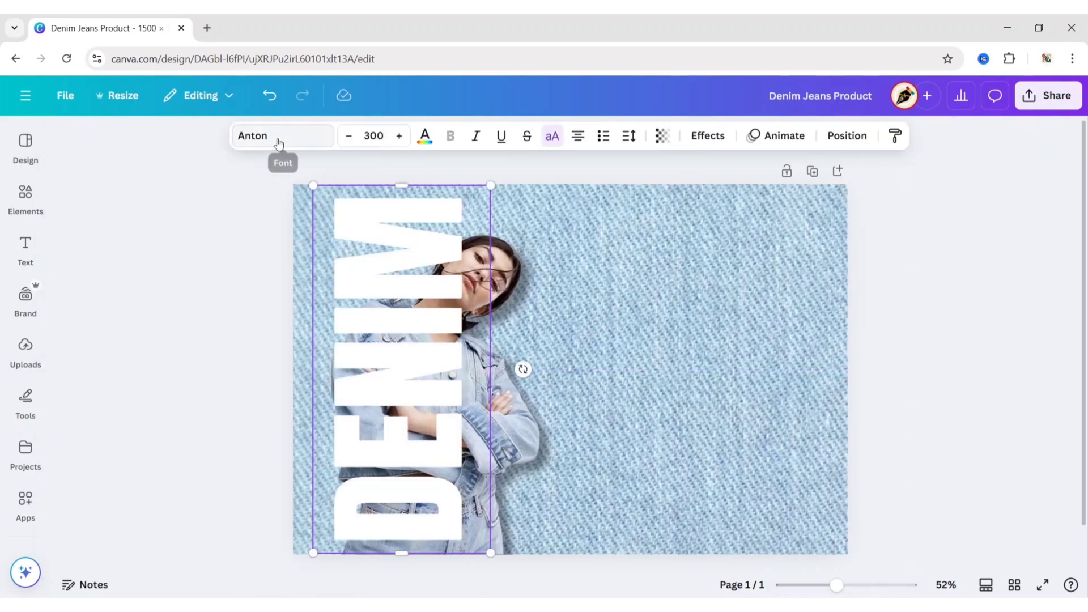
# Paste an aligned copy of DENIM and give it a Hollow effect at thickness 10
pyautogui.rightClick(408, 305)
pyautogui.click(453, 200)
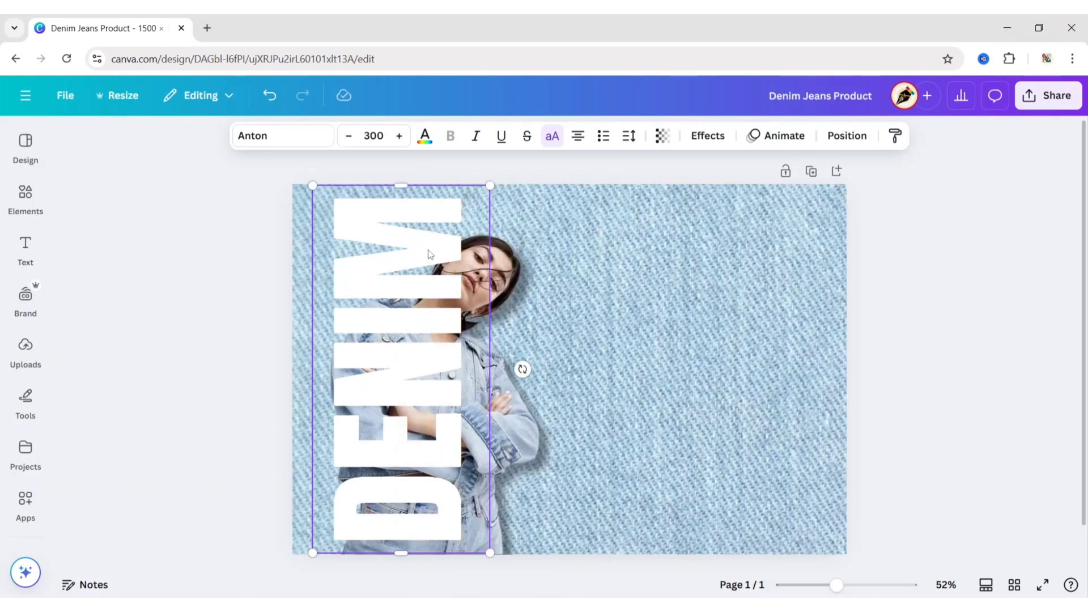
pyautogui.rightClick(430, 252)
pyautogui.click(468, 253)
pyautogui.moveTo(426, 307); pyautogui.dragTo(418, 302)
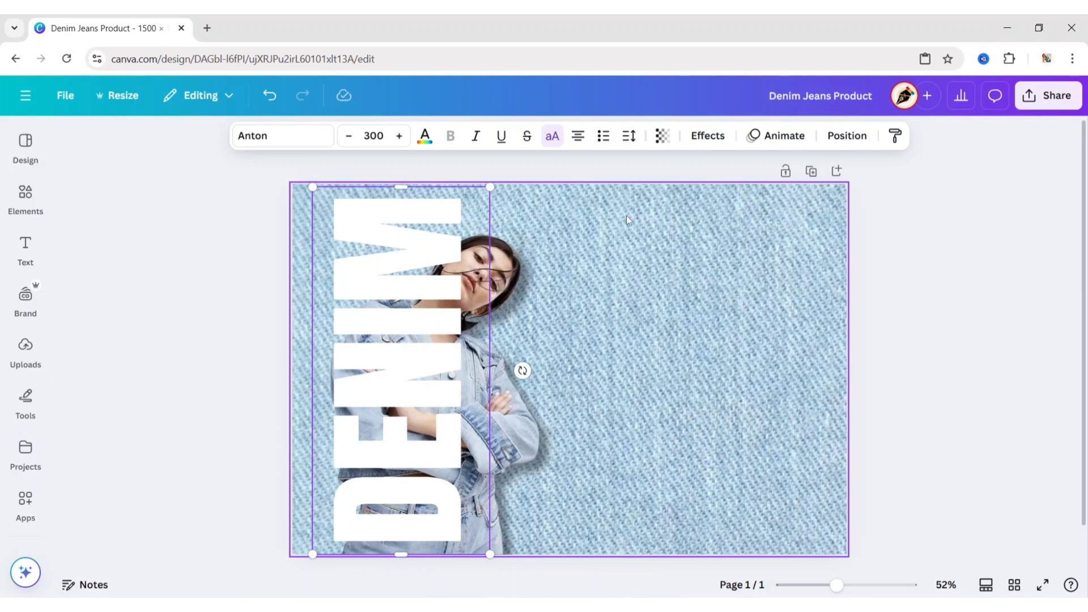
pyautogui.click(708, 136)
pyautogui.click(104, 313)
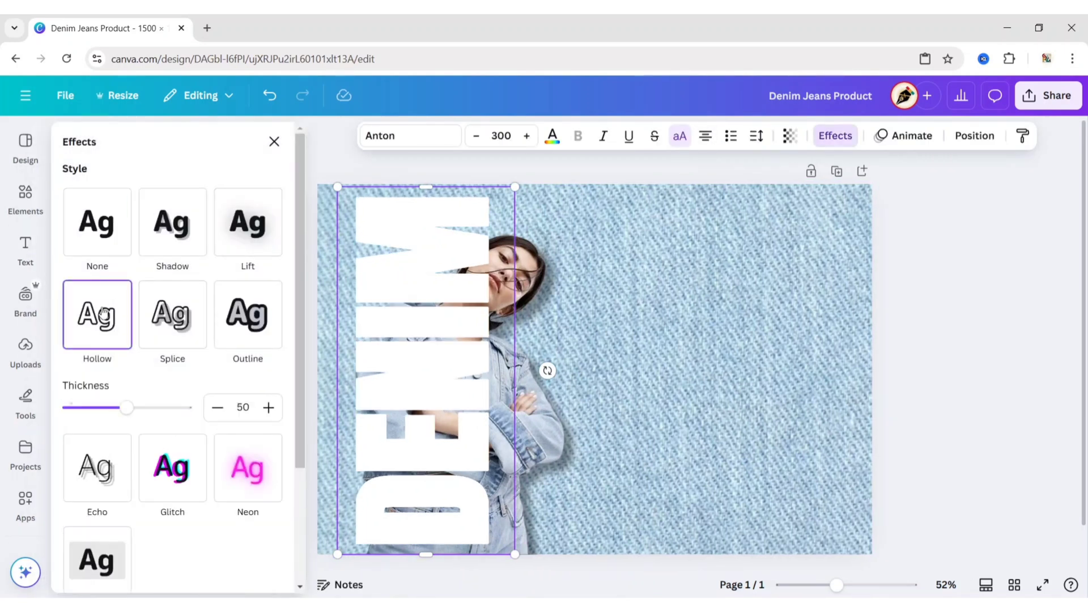
pyautogui.moveTo(127, 411); pyautogui.dragTo(88, 429)
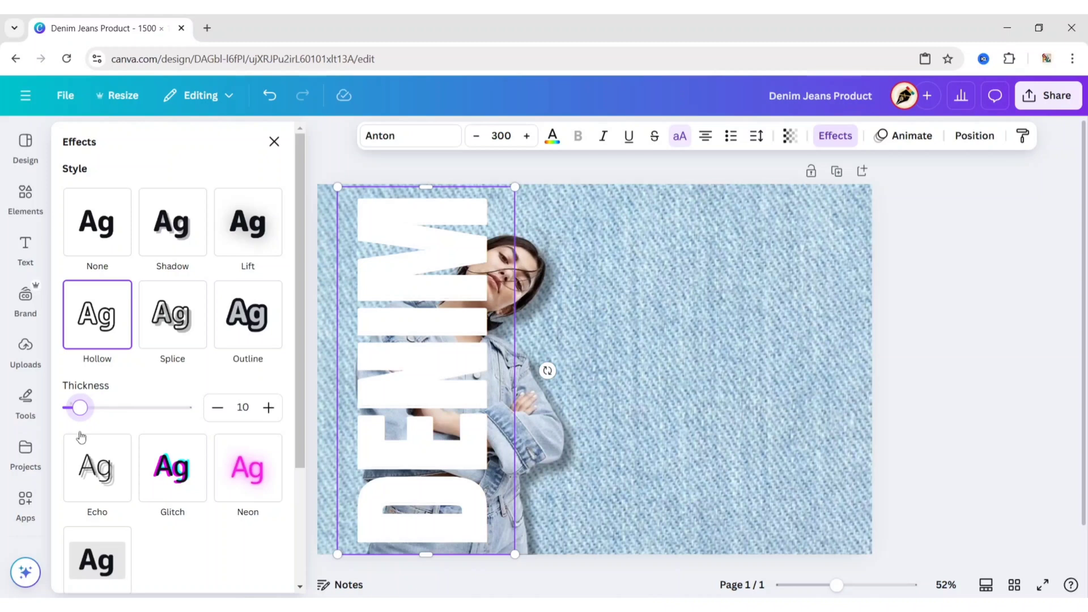
pyautogui.click(274, 141)
# Move the solid white DENIM layer below the model photo in Layers
pyautogui.click(845, 136)
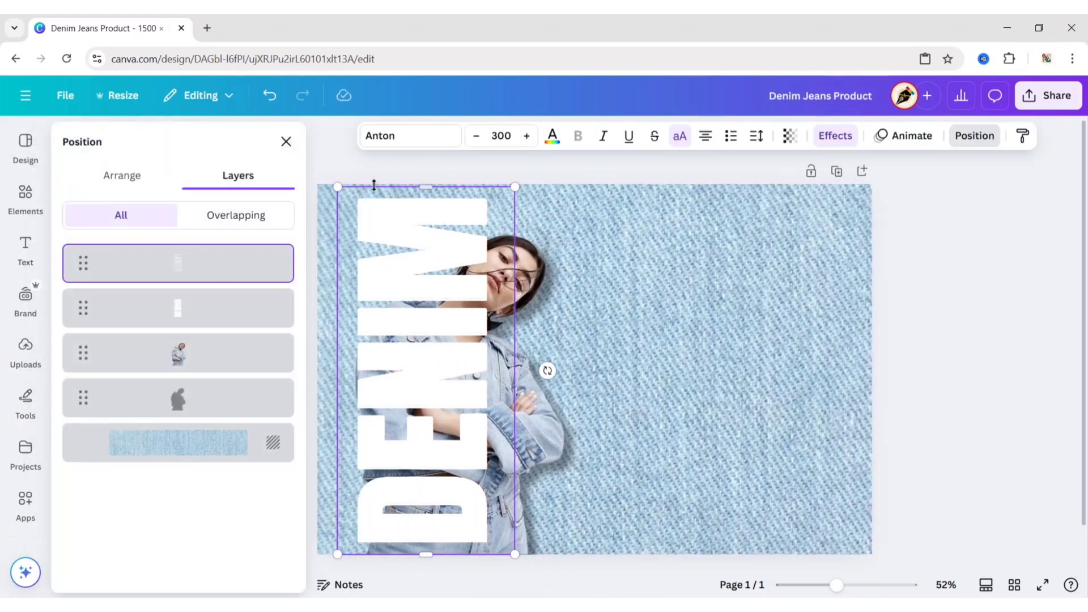
pyautogui.moveTo(216, 312); pyautogui.dragTo(215, 378)
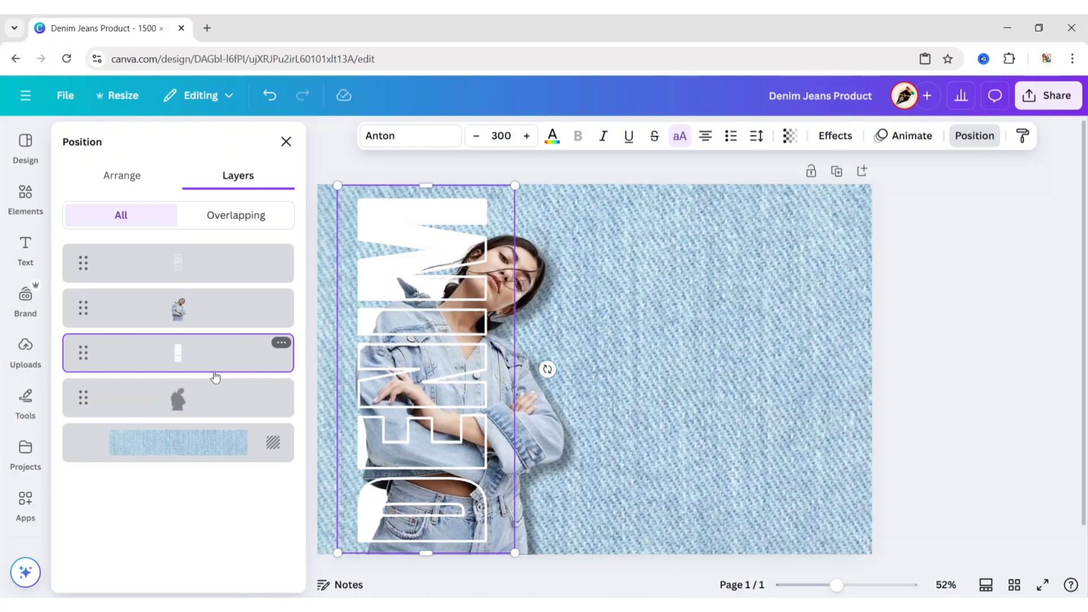
pyautogui.click(286, 142)
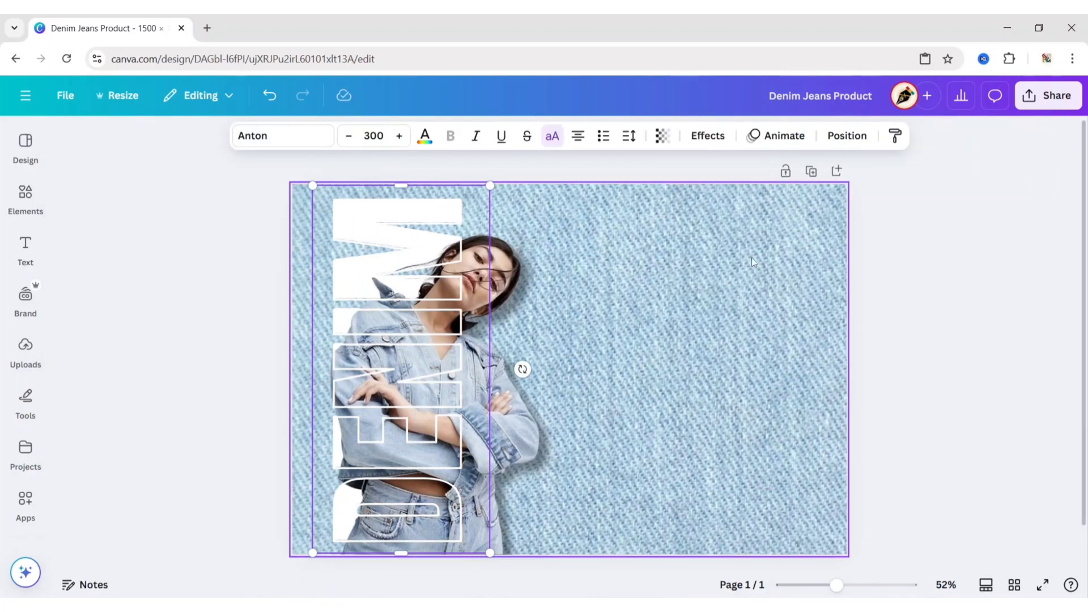
pyautogui.click(407, 263)
pyautogui.click(407, 263)
pyautogui.click(916, 321)
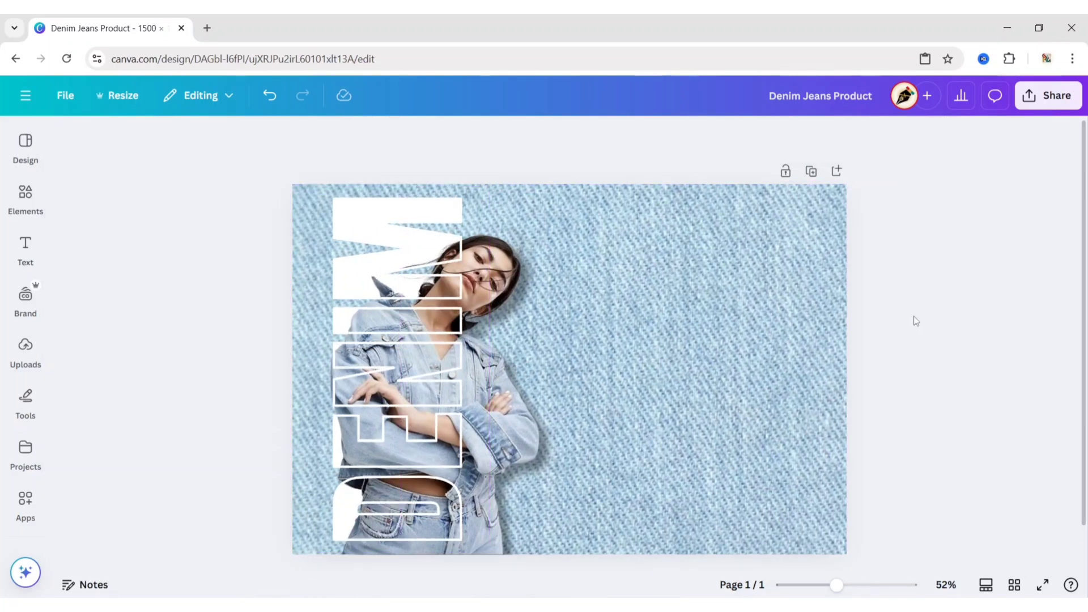
# Add a rounded frame from the 'rectangle frame' search and place it right of the model
pyautogui.click(25, 196)
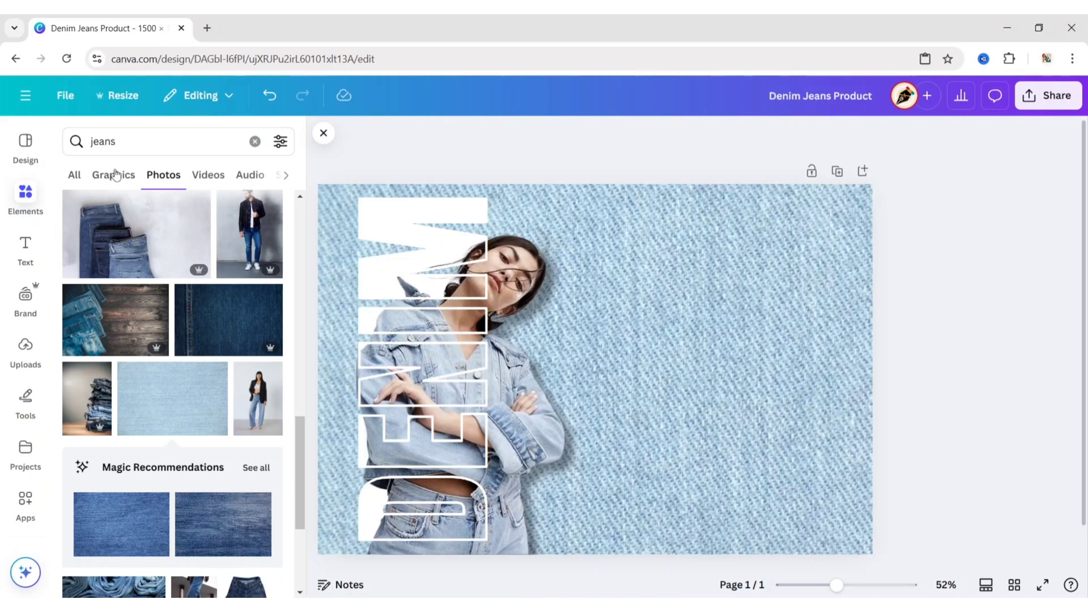
pyautogui.write('rectangle frame')
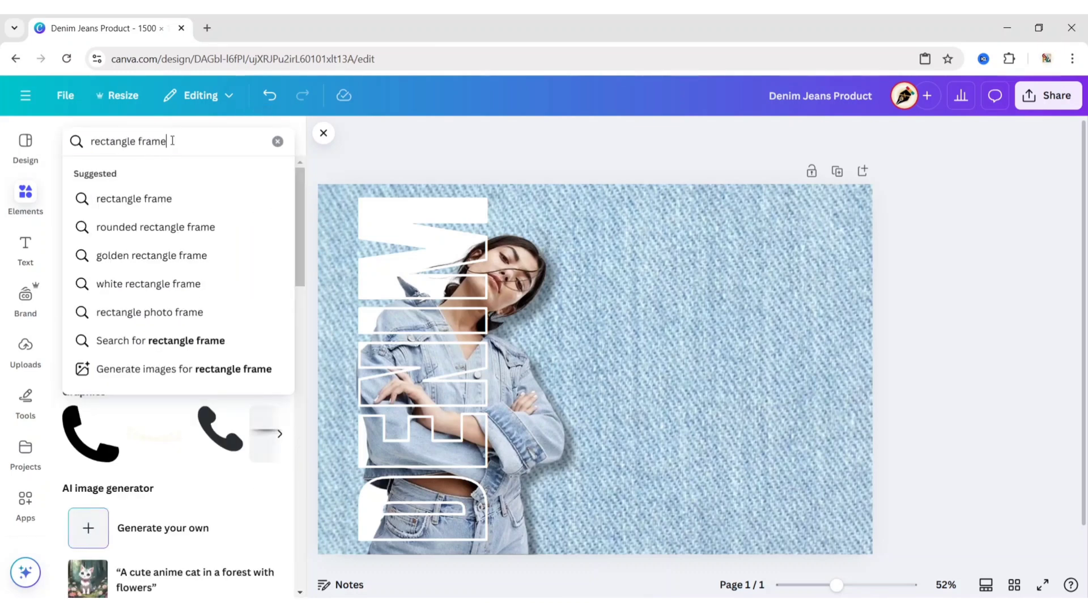
pyautogui.press('Return')
pyautogui.click(275, 432)
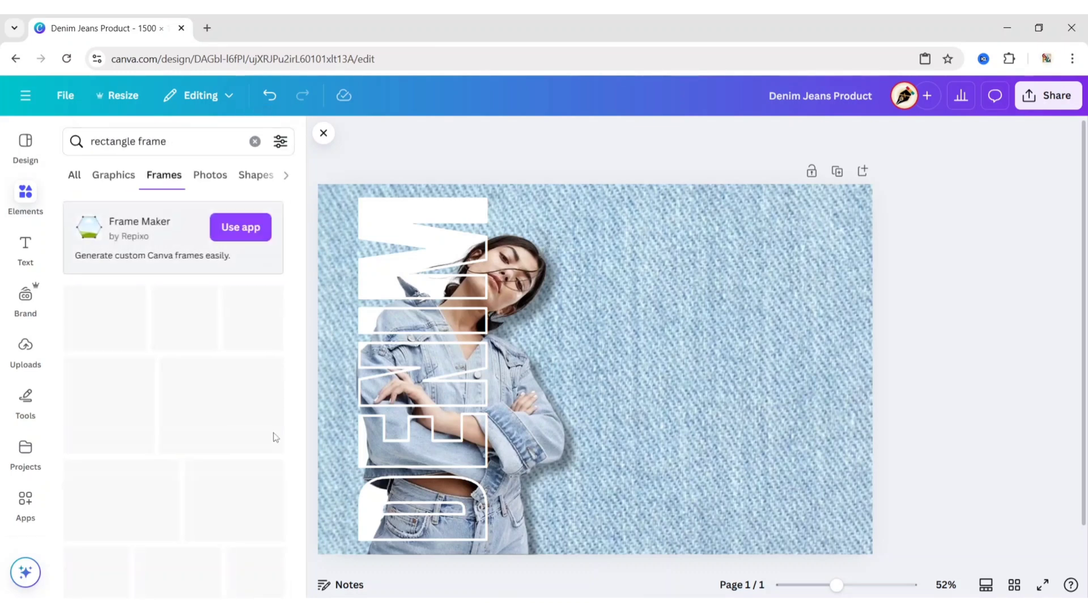
pyautogui.scroll(-3, 303, 487)
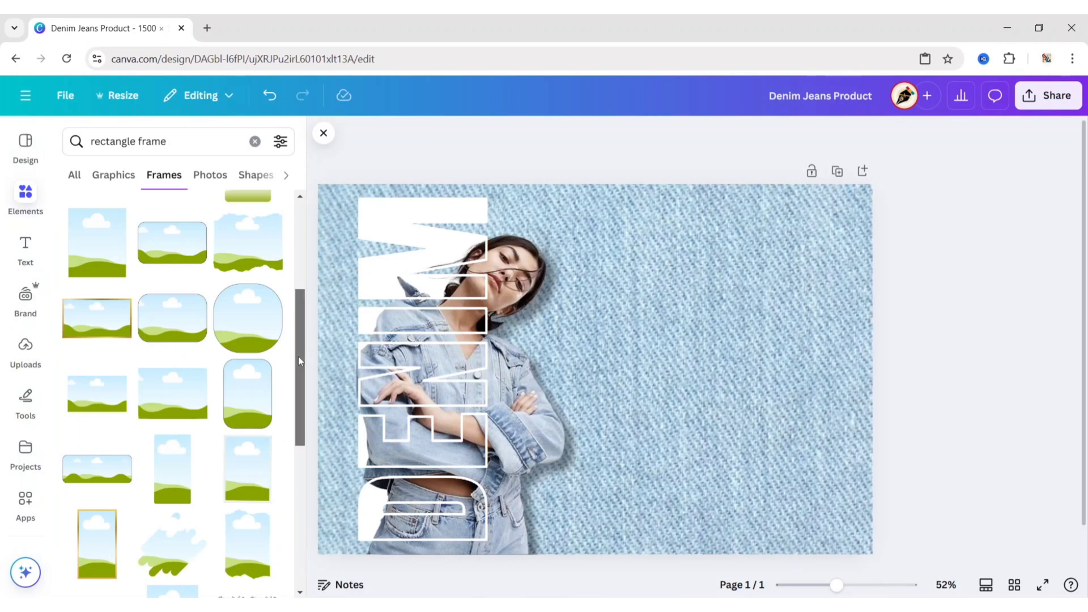
pyautogui.moveTo(299, 356); pyautogui.dragTo(297, 473)
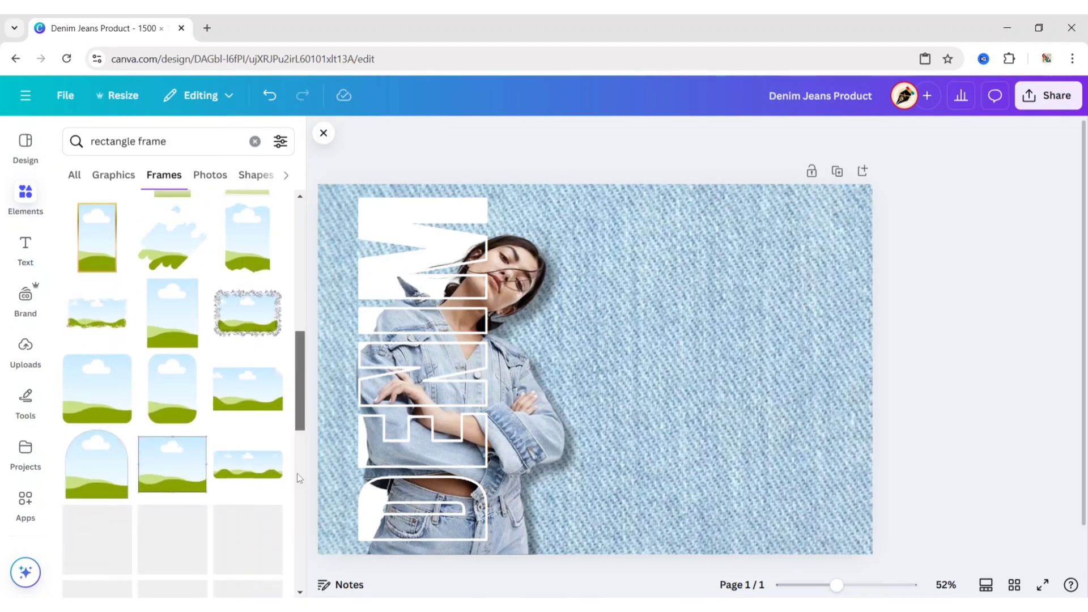
pyautogui.click(179, 403)
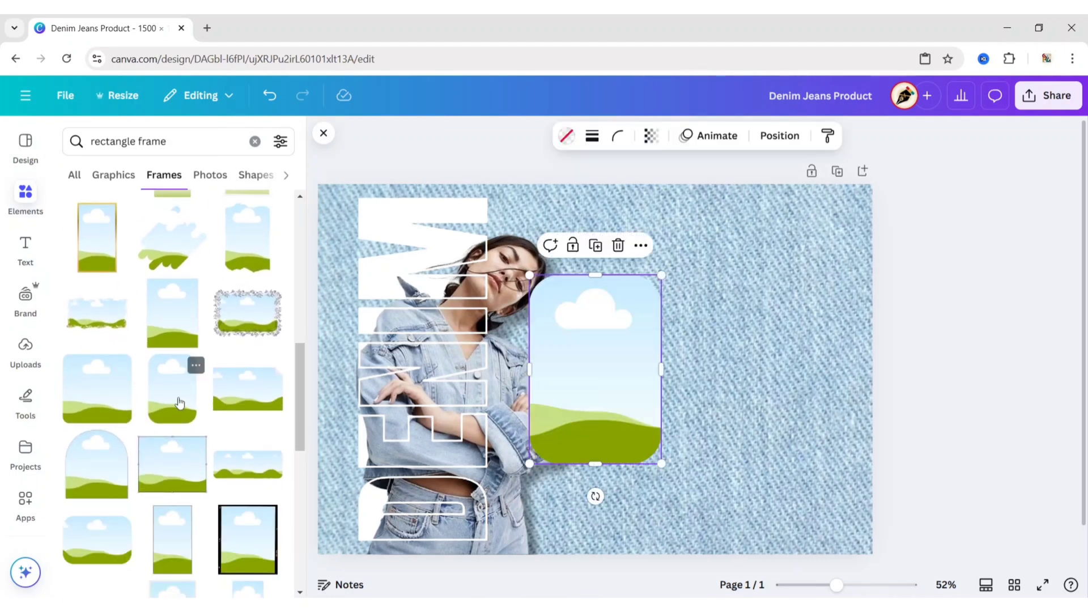
pyautogui.click(324, 133)
pyautogui.moveTo(554, 362); pyautogui.dragTo(649, 320)
# Drop the uploaded denim jacket photo into the rounded frame, then enlarge and reposition it inside
pyautogui.click(215, 324)
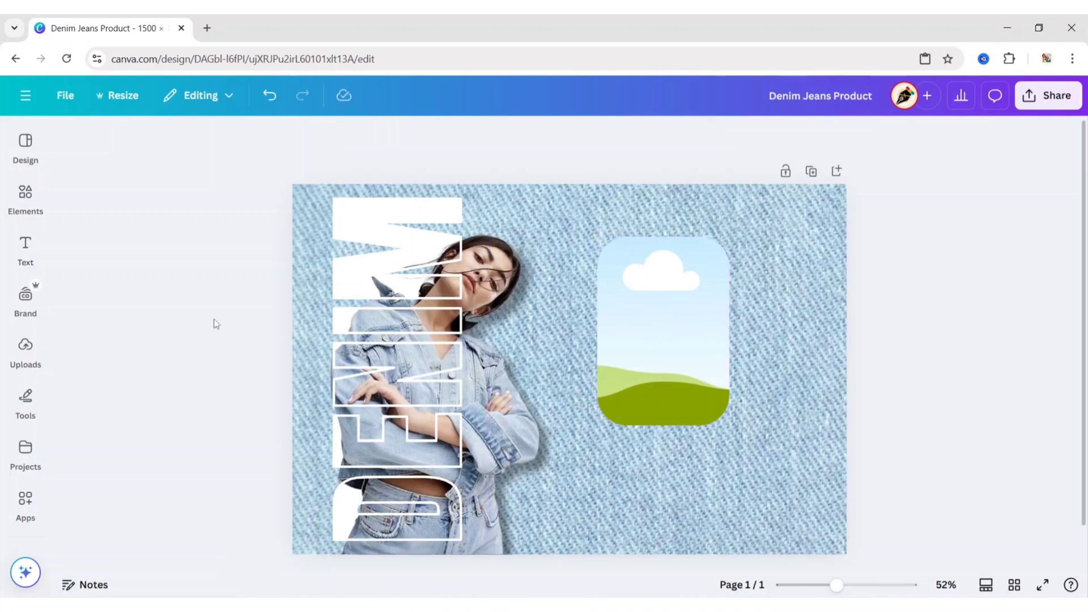
pyautogui.click(30, 357)
pyautogui.click(179, 270)
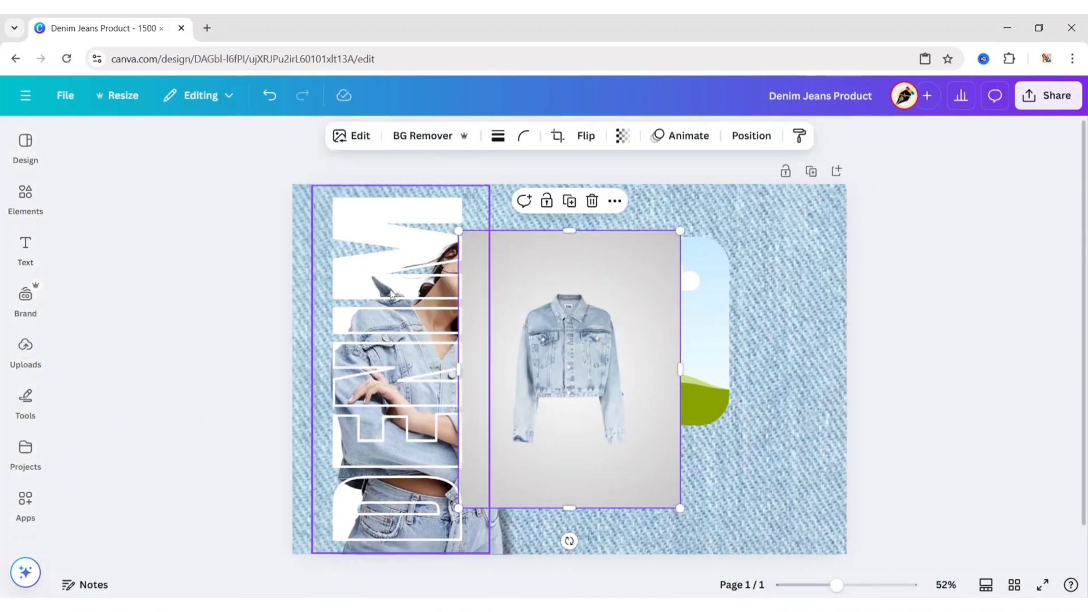
pyautogui.moveTo(493, 318); pyautogui.dragTo(631, 331)
pyautogui.doubleClick(709, 347)
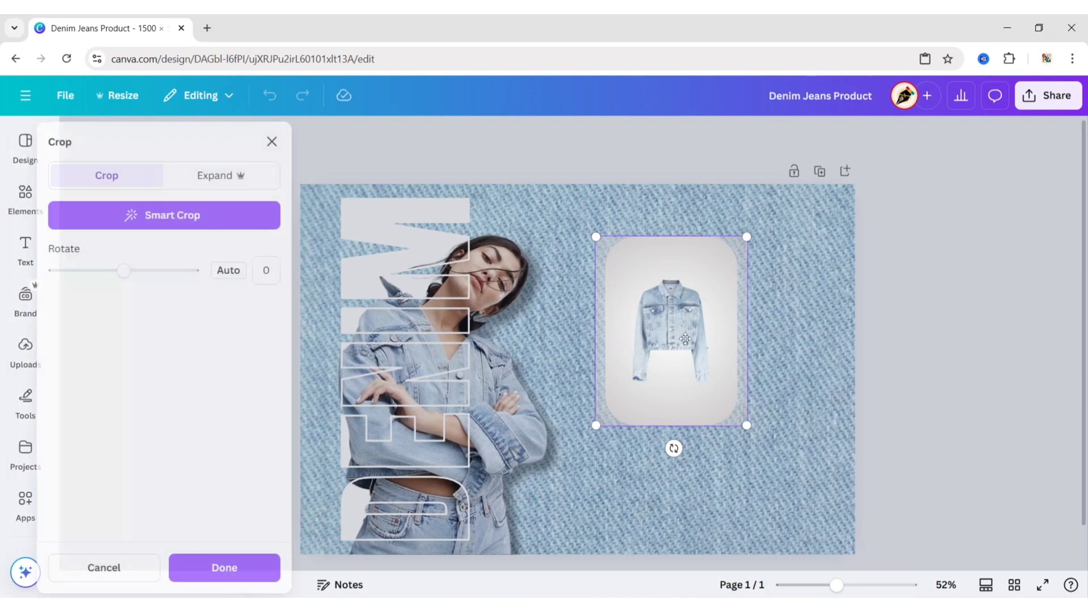
pyautogui.moveTo(763, 424); pyautogui.dragTo(792, 460)
pyautogui.moveTo(709, 372); pyautogui.dragTo(701, 367)
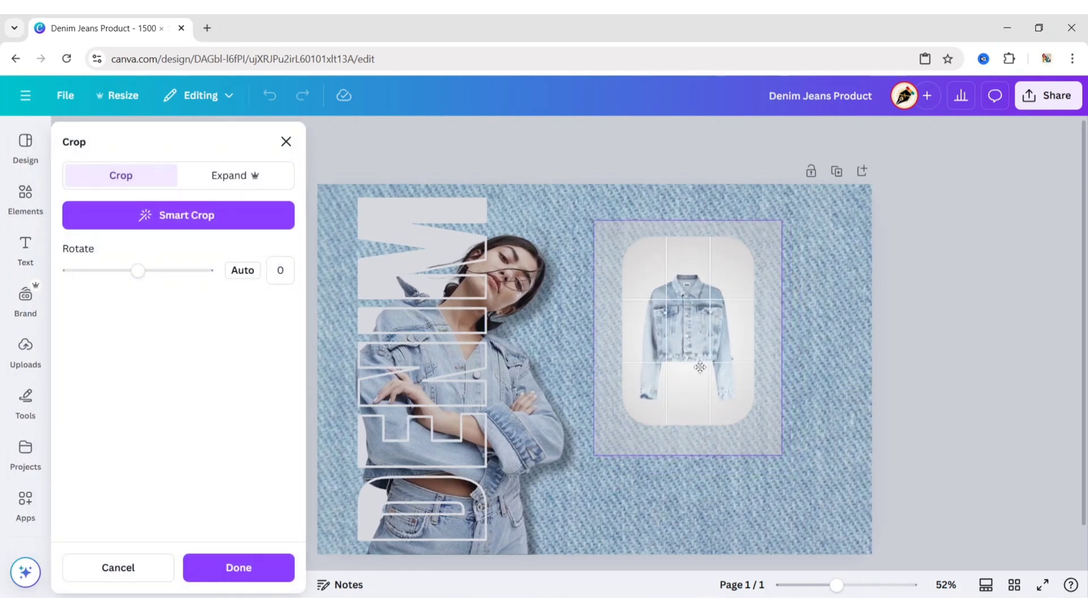
pyautogui.click(897, 339)
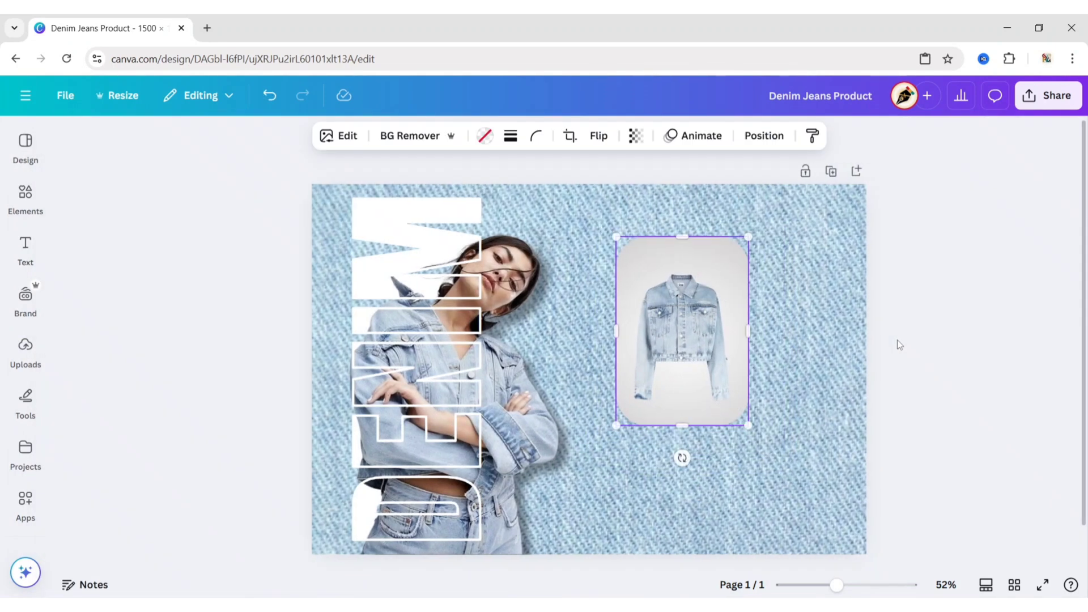
pyautogui.click(889, 342)
pyautogui.click(709, 334)
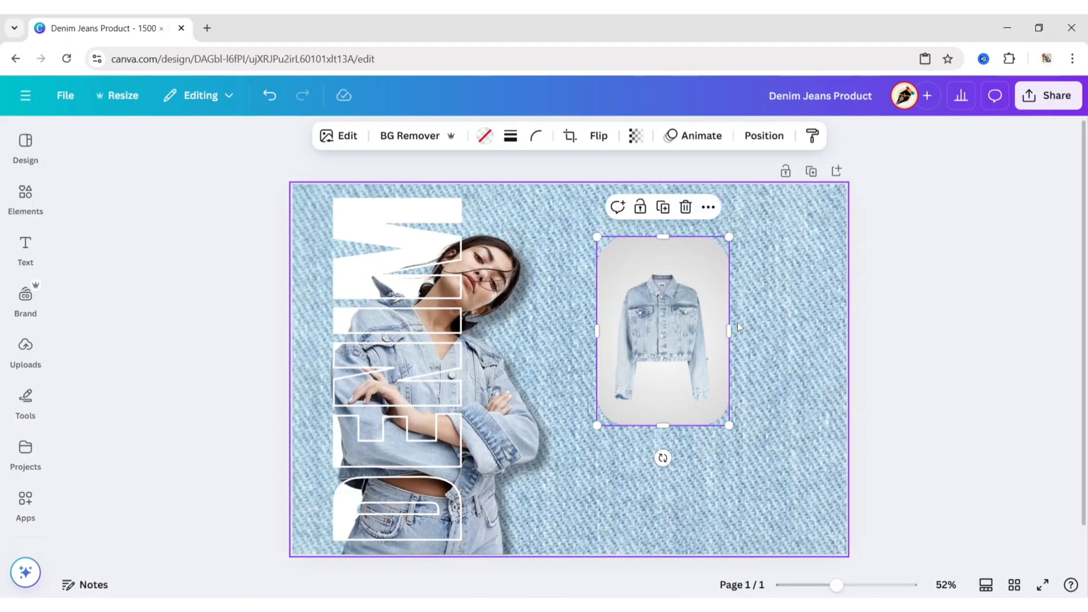
# Give the jacket frame a white border of weight 8 and shift it up-left
pyautogui.click(510, 135)
pyautogui.click(592, 227)
pyautogui.write('8')
pyautogui.press('Return')
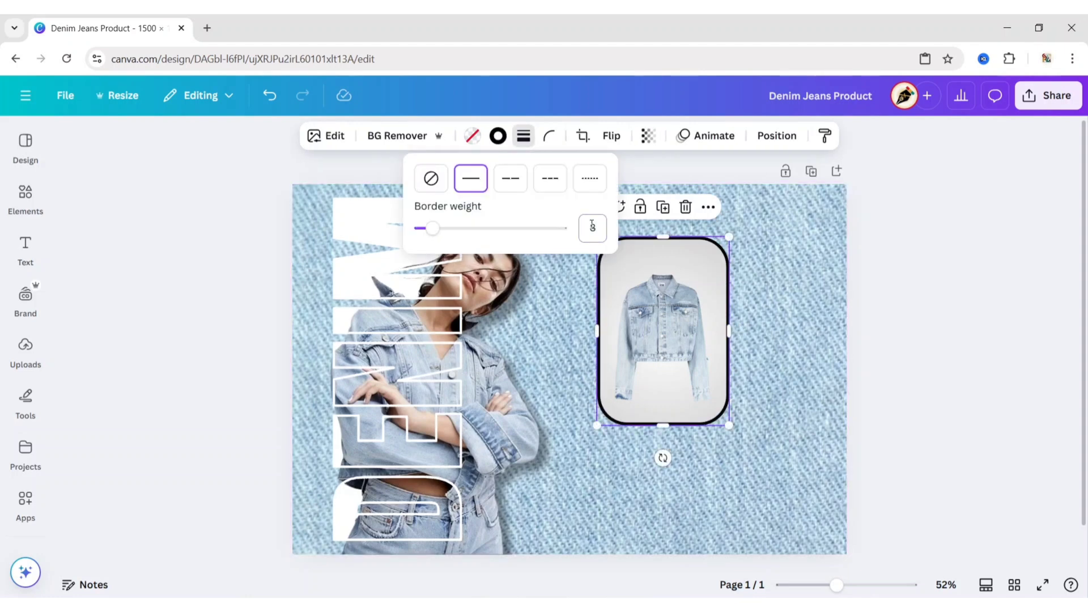
pyautogui.press('Escape')
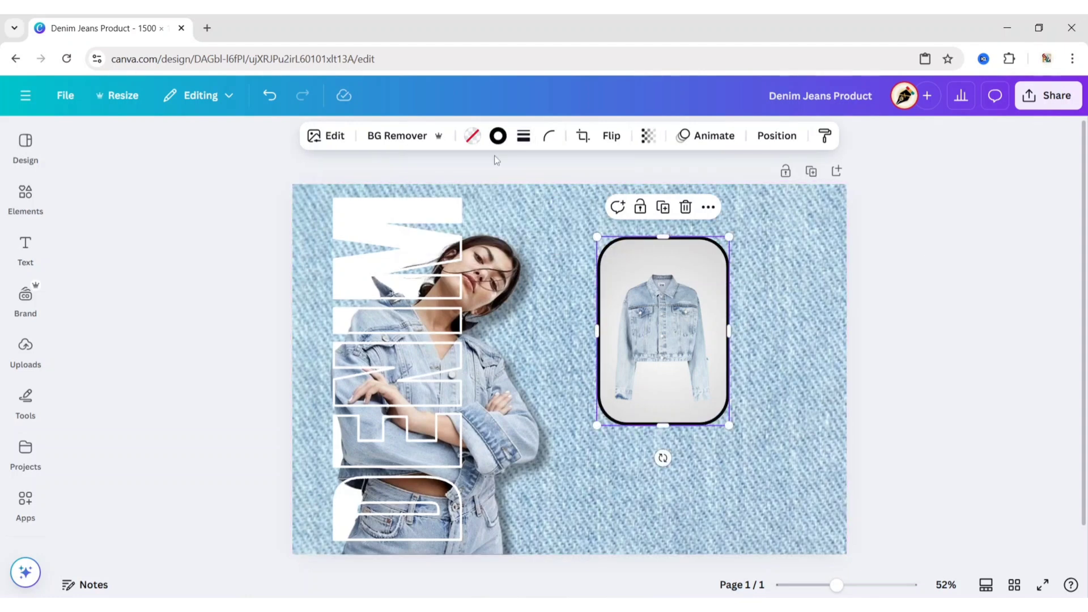
pyautogui.click(498, 136)
pyautogui.click(151, 245)
pyautogui.click(273, 139)
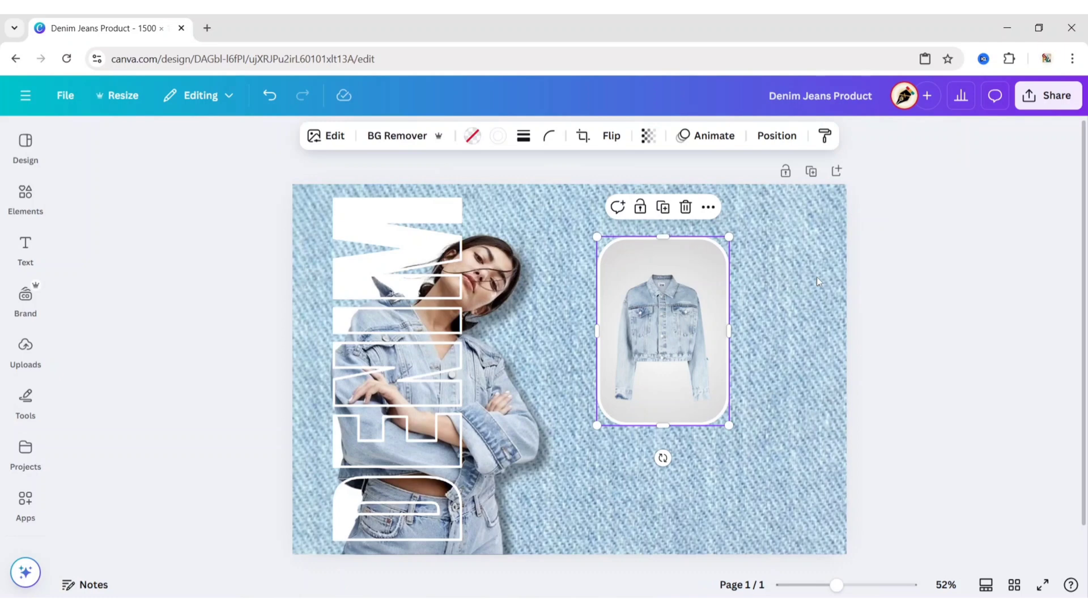
pyautogui.moveTo(669, 296); pyautogui.dragTo(629, 258)
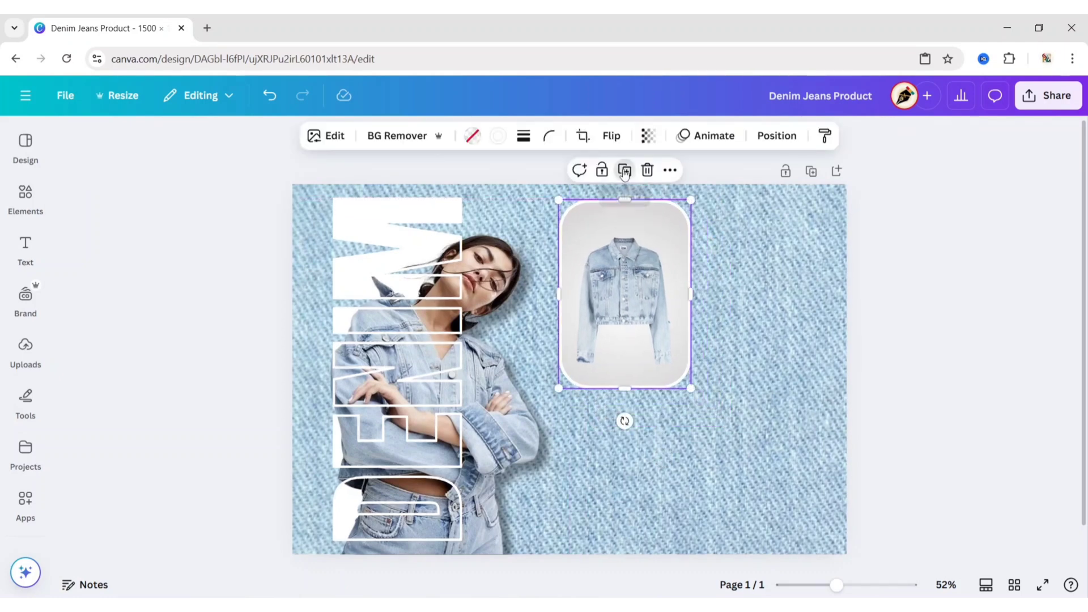
# Duplicate the jacket frame and fill the copy with the uploaded jeans photo
pyautogui.click(624, 170)
pyautogui.press('Escape')
pyautogui.click(25, 348)
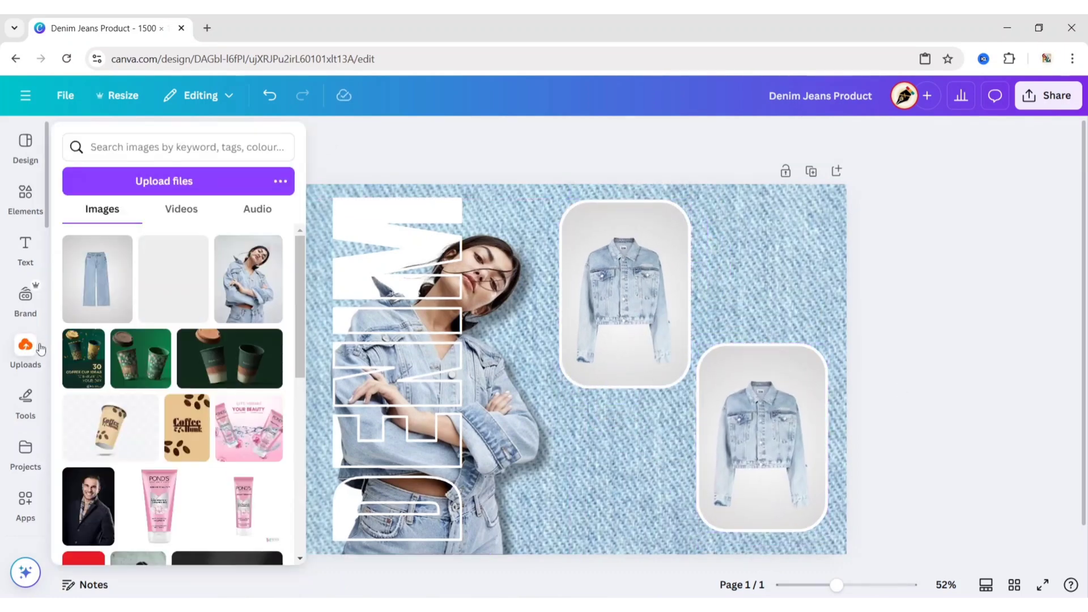
pyautogui.click(97, 279)
pyautogui.moveTo(527, 352); pyautogui.dragTo(624, 293)
# Tilt the jacket frame about 17° counterclockwise and the jeans frame clockwise, enlarging the jeans
pyautogui.click(624, 295)
pyautogui.click(762, 437)
pyautogui.moveTo(689, 388); pyautogui.dragTo(670, 359)
pyautogui.hotkey('ctrl', 'z')
pyautogui.hotkey('ctrl', 'z')
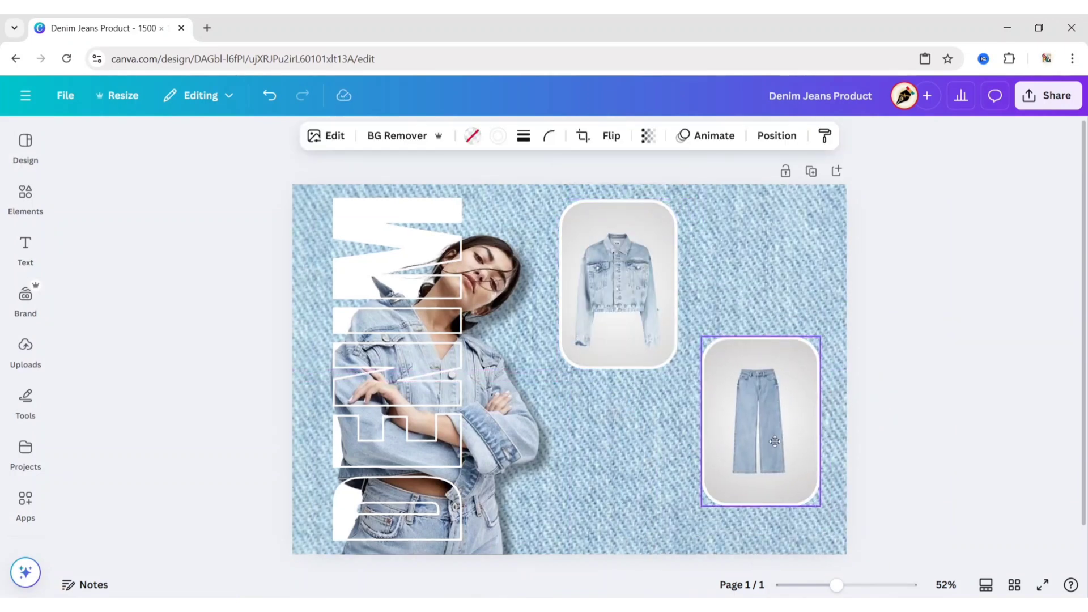
pyautogui.click(620, 284)
pyautogui.moveTo(619, 391); pyautogui.dragTo(658, 408)
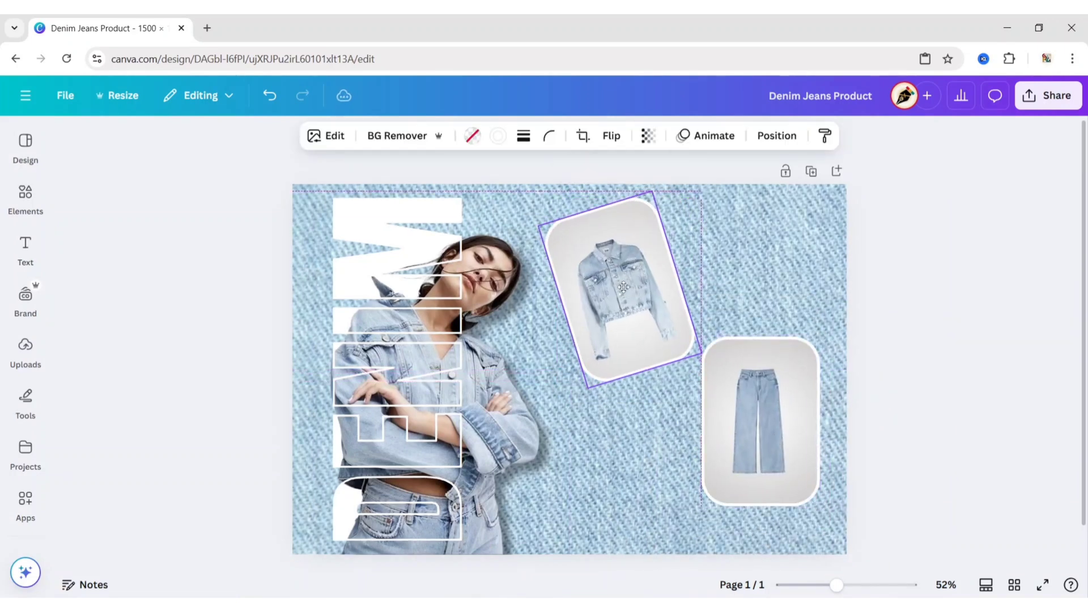
pyautogui.click(733, 387)
pyautogui.moveTo(760, 537); pyautogui.dragTo(721, 530)
pyautogui.click(623, 284)
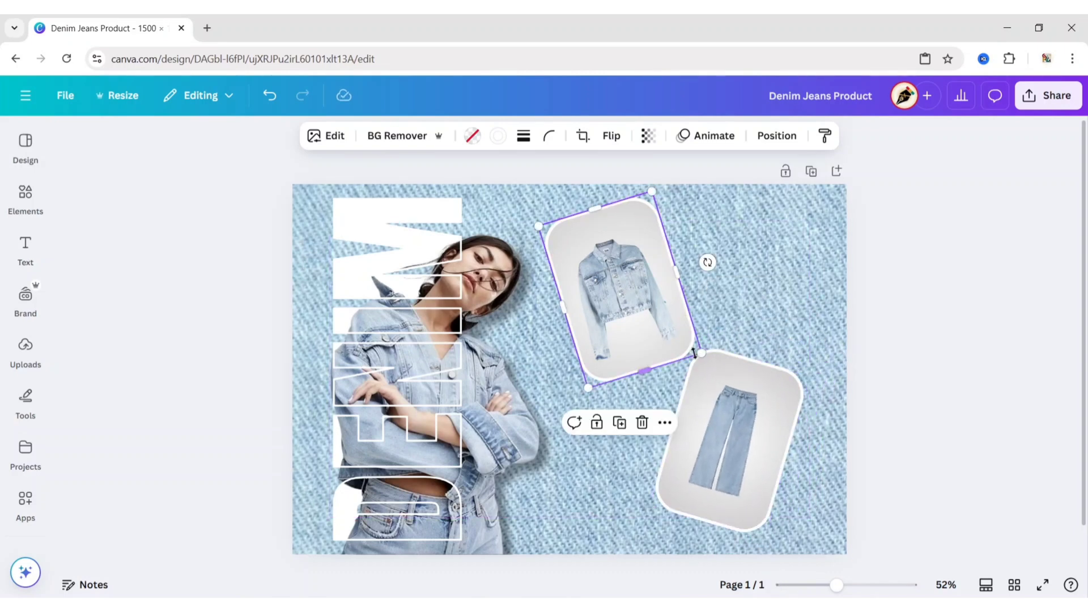
pyautogui.moveTo(695, 363); pyautogui.dragTo(708, 386)
pyautogui.click(760, 379)
pyautogui.moveTo(820, 369)
pyautogui.mouseDown()
pyautogui.moveTo(826, 360)
pyautogui.moveTo(829, 371)
pyautogui.mouseUp()
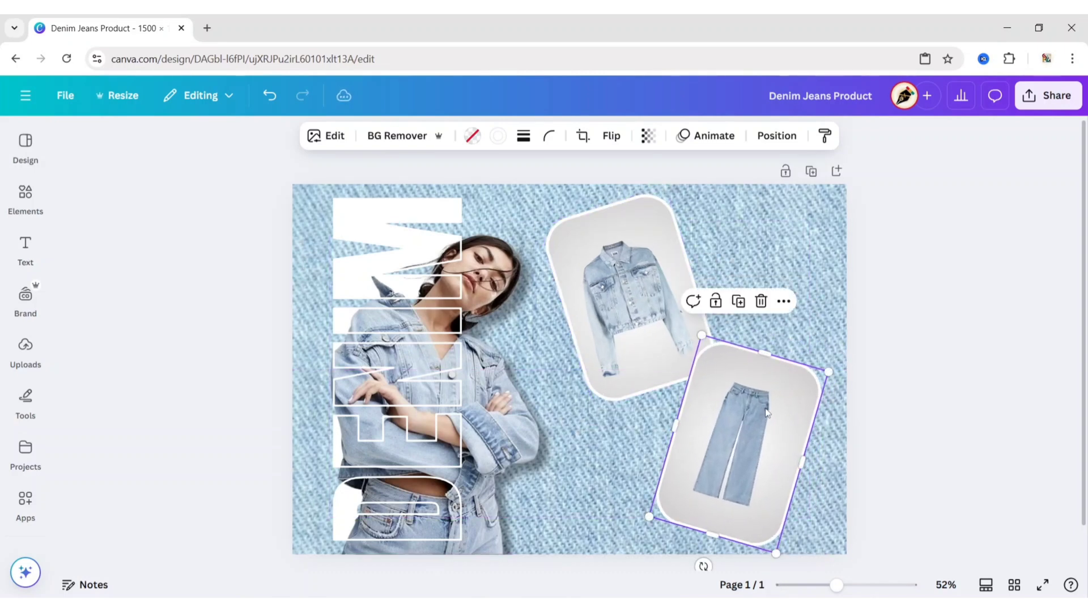
# Bring the jacket frame in front of the jeans frame and nudge it into alignment
pyautogui.click(638, 322)
pyautogui.click(675, 443)
pyautogui.moveTo(834, 254)
pyautogui.click(878, 260)
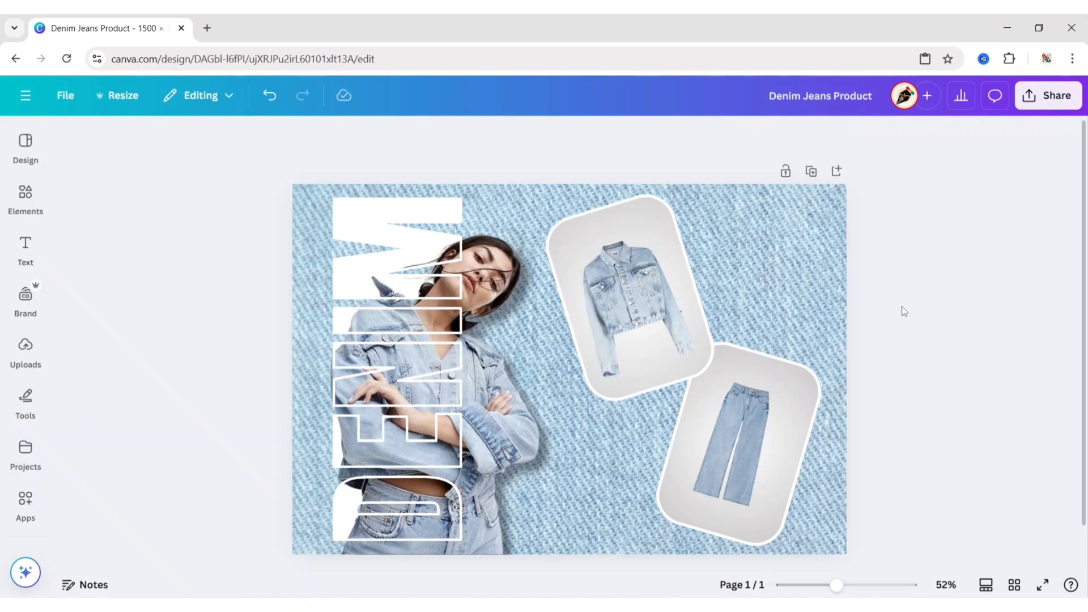
pyautogui.moveTo(646, 349); pyautogui.dragTo(648, 351)
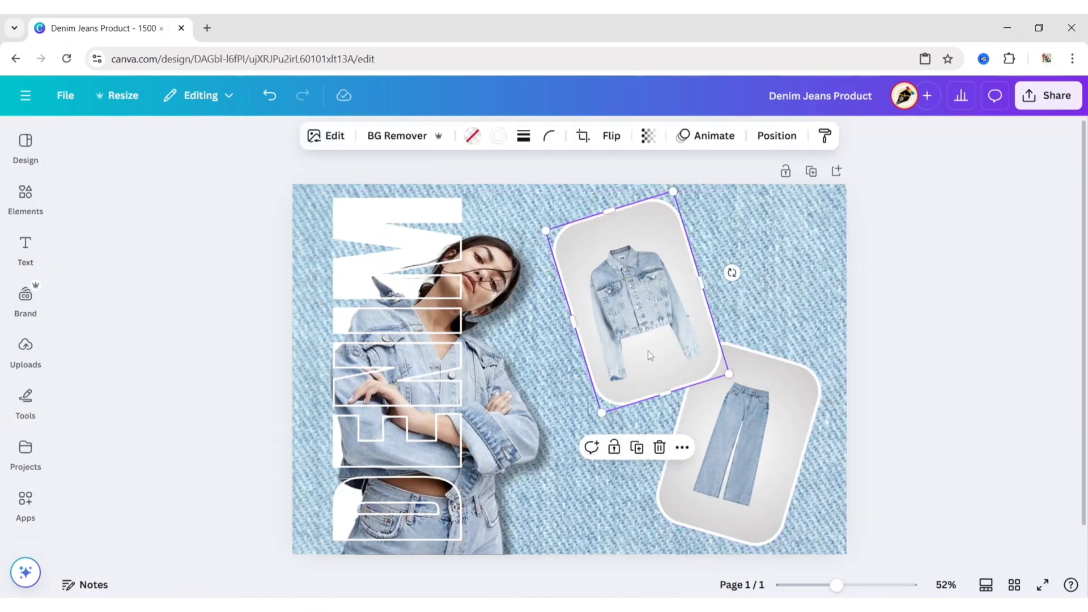
pyautogui.click(960, 299)
# Adjust the crop of the jeans photo inside its frame
pyautogui.doubleClick(742, 476)
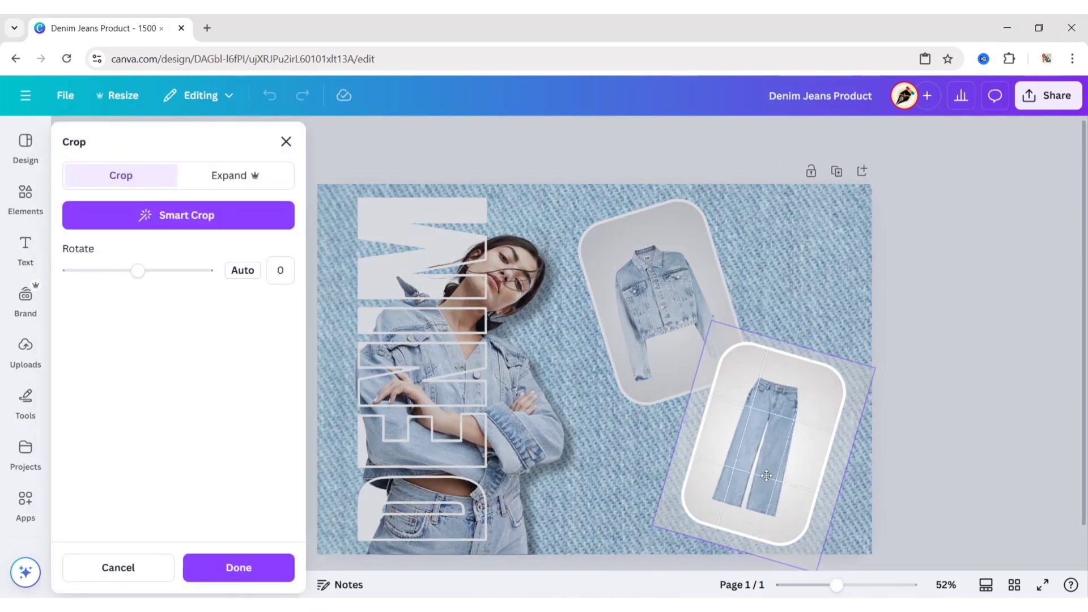
pyautogui.click(951, 391)
pyautogui.click(941, 366)
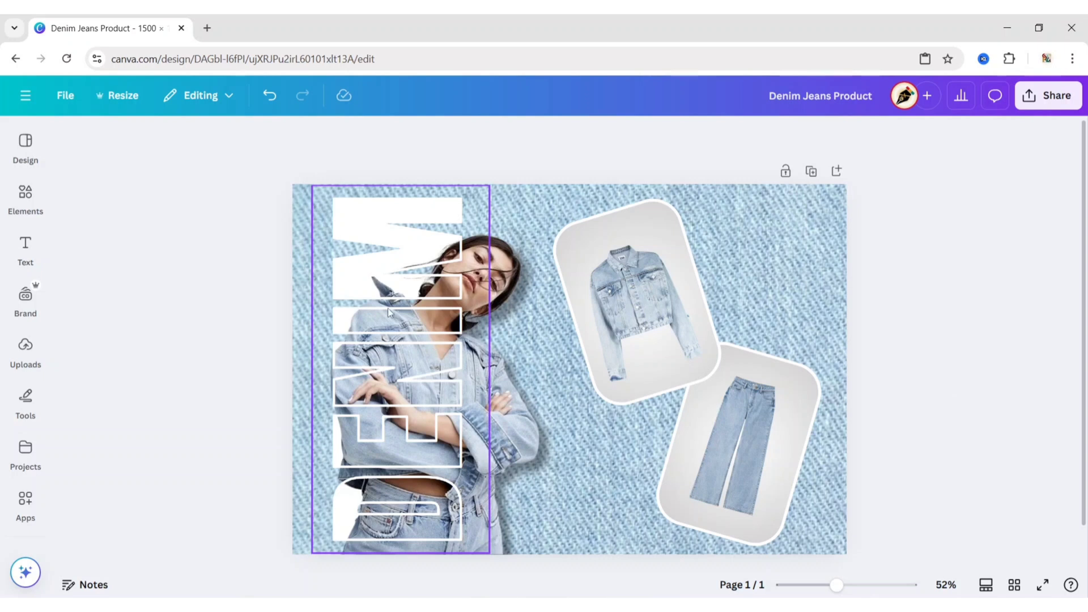
pyautogui.click(26, 198)
# Add a straight line and give both its start and end round dots
pyautogui.click(255, 152)
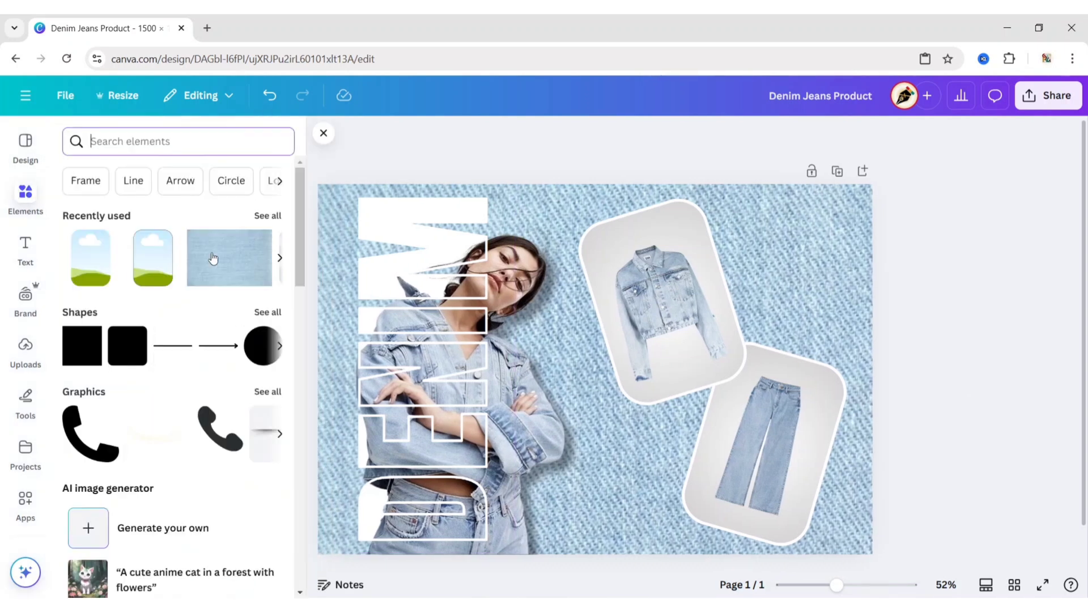
pyautogui.click(167, 348)
pyautogui.click(324, 133)
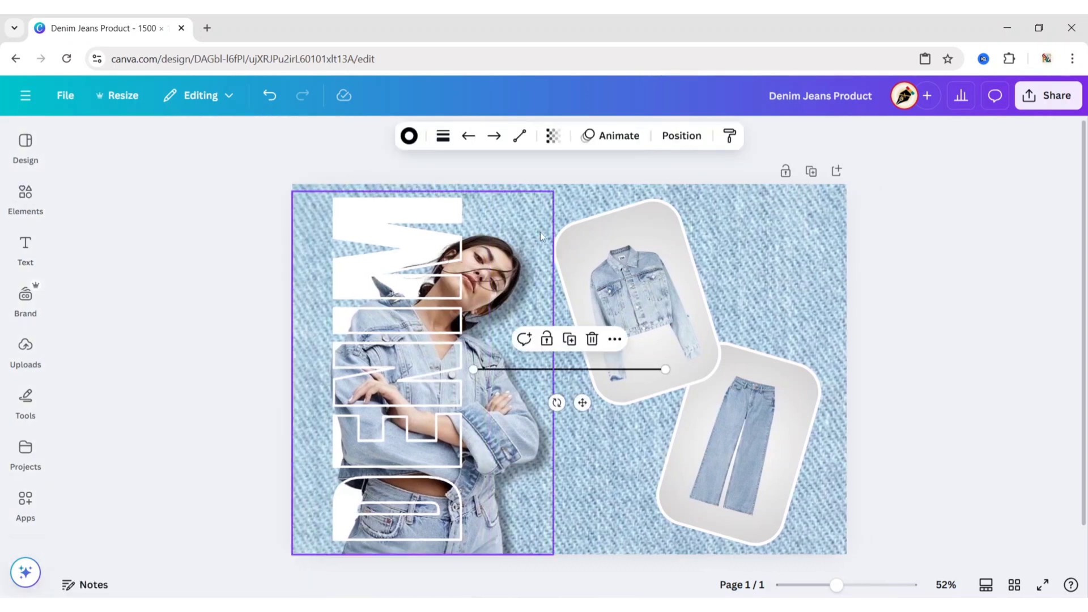
pyautogui.click(468, 138)
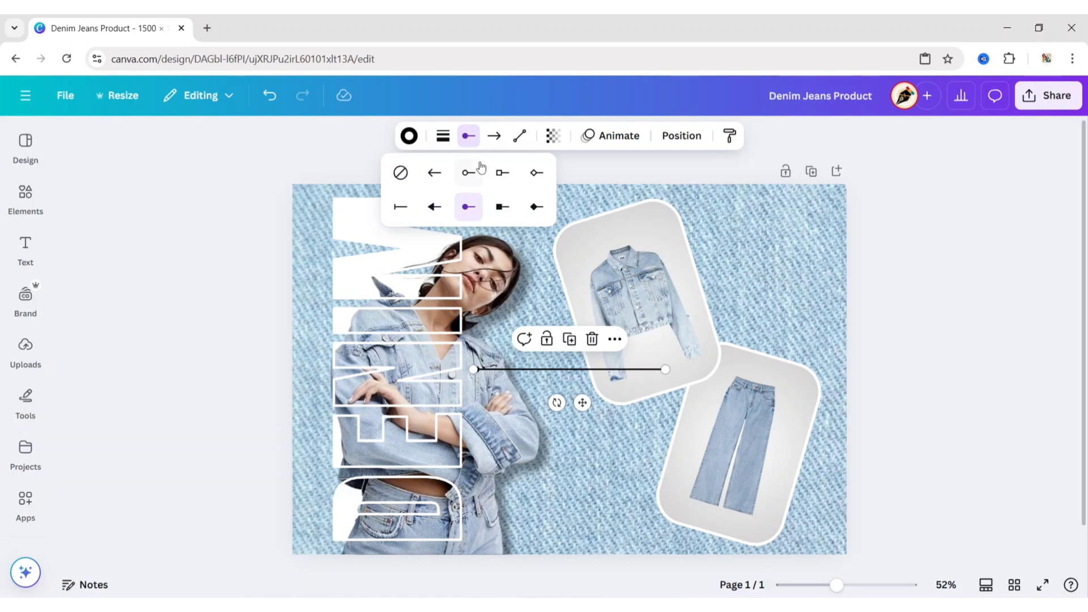
pyautogui.click(495, 136)
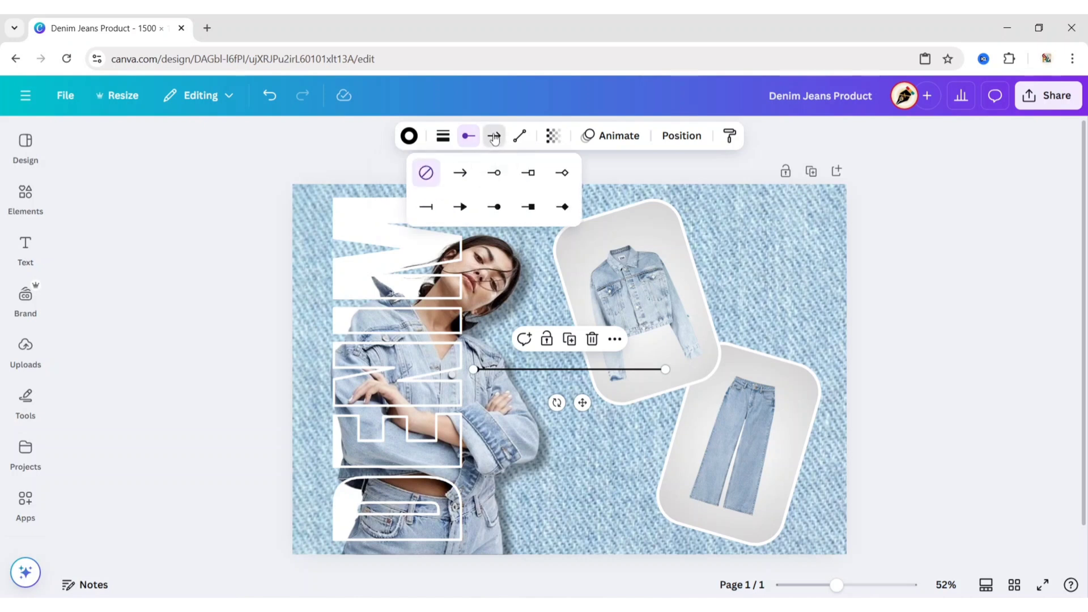
pyautogui.click(595, 161)
# Make the line elbowed, weight 8, and white
pyautogui.click(519, 136)
pyautogui.click(521, 199)
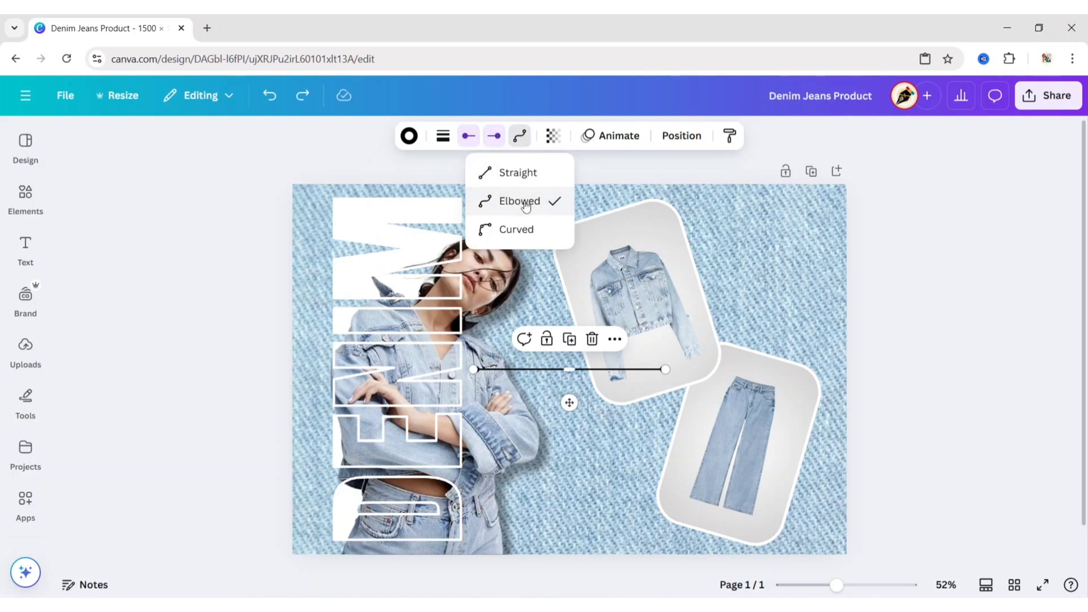
pyautogui.click(445, 139)
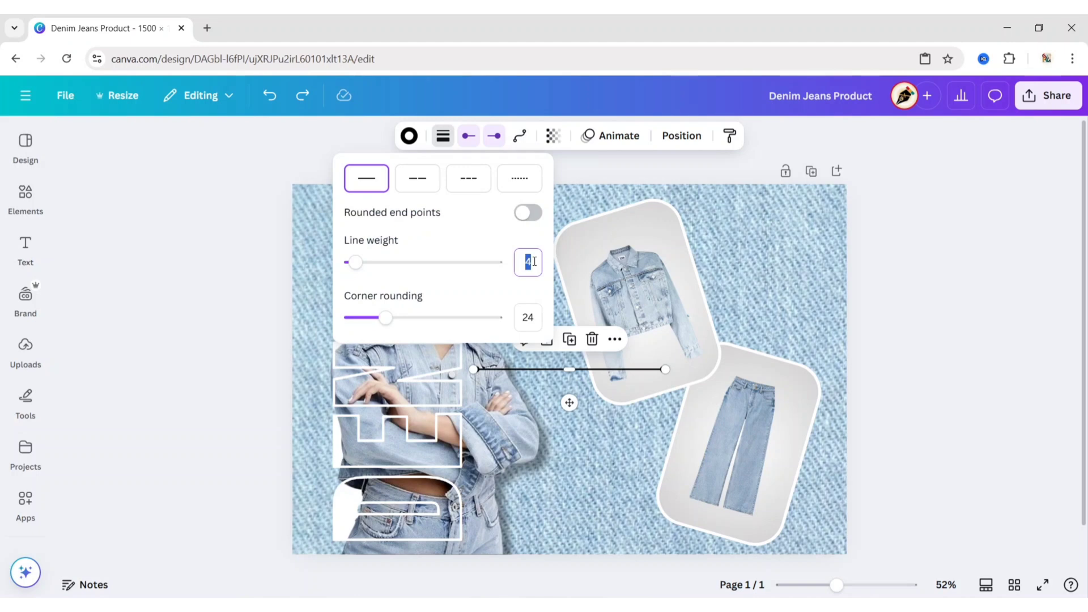
pyautogui.press('Return')
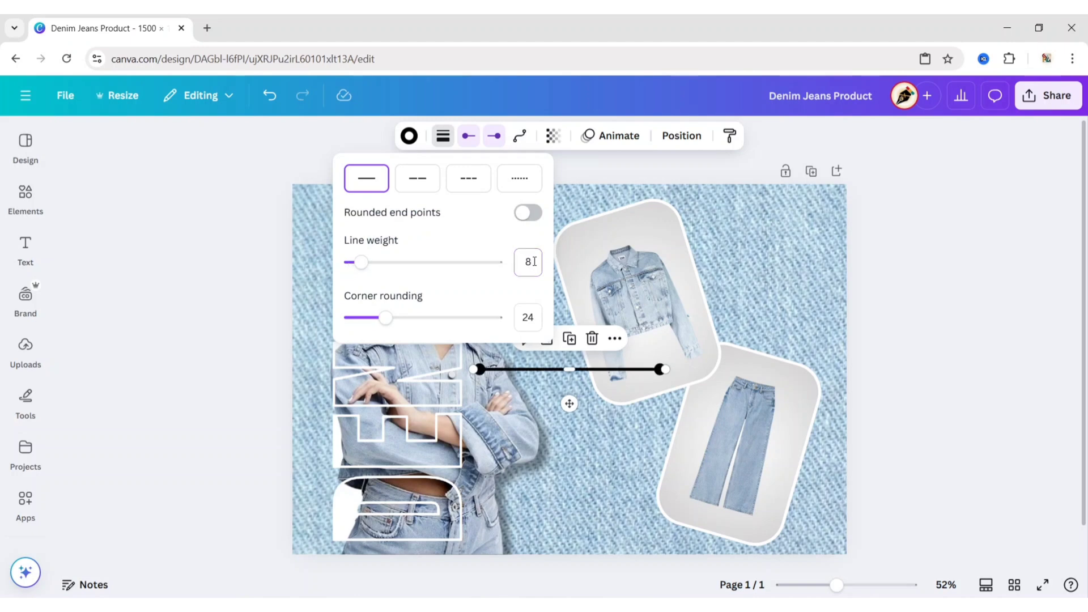
pyautogui.click(409, 136)
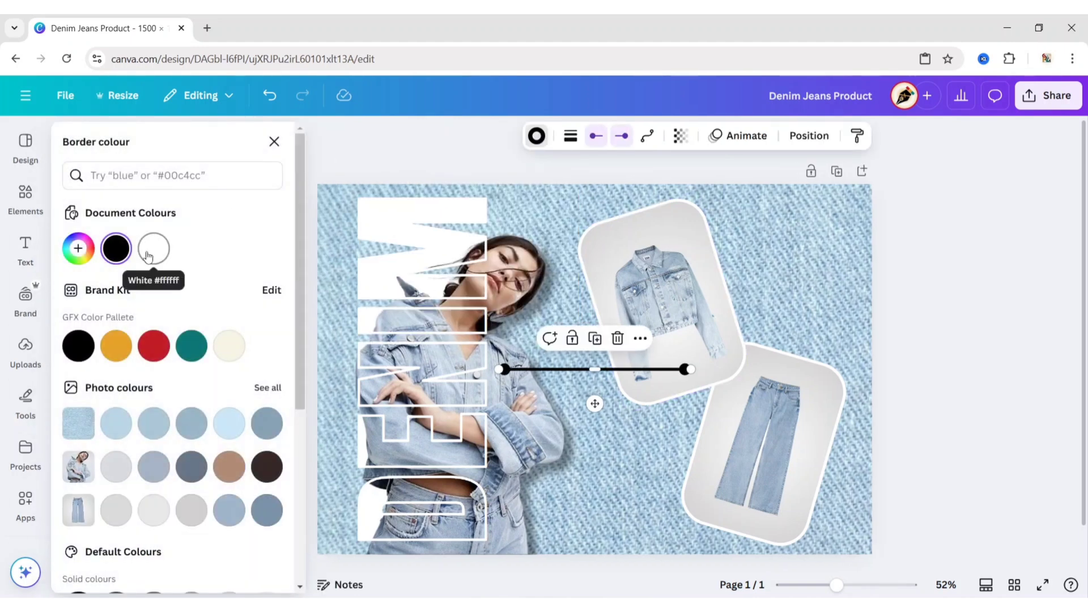
pyautogui.click(153, 248)
pyautogui.click(275, 142)
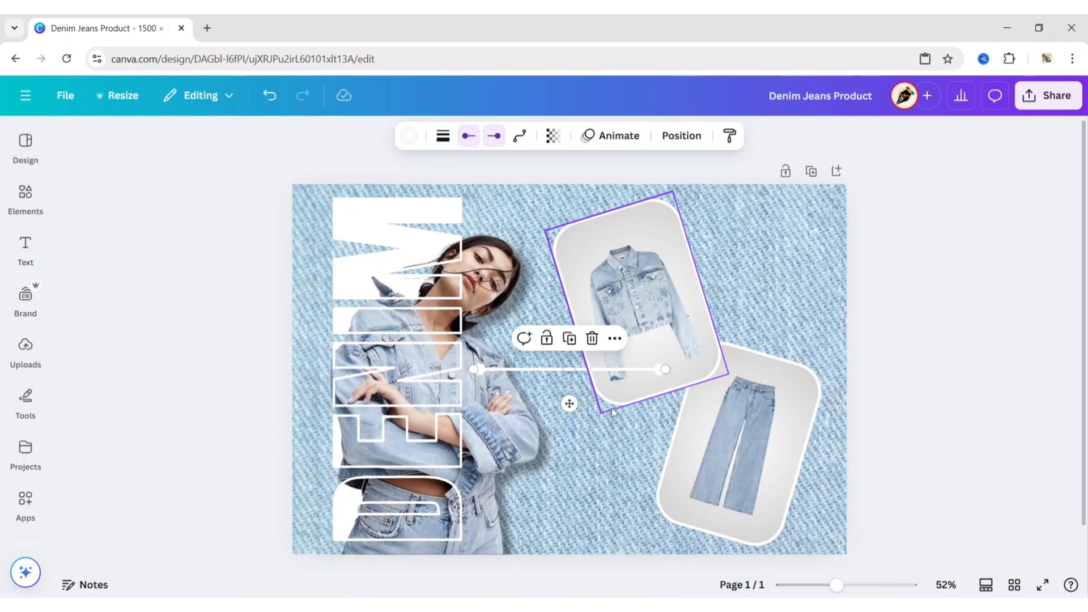
# Position and shorten the connector line at the top right beside the jacket photo
pyautogui.moveTo(570, 404); pyautogui.dragTo(737, 255)
pyautogui.moveTo(824, 221); pyautogui.dragTo(773, 199)
pyautogui.moveTo(604, 210); pyautogui.dragTo(603, 220)
pyautogui.click(751, 179)
pyautogui.moveTo(878, 372)
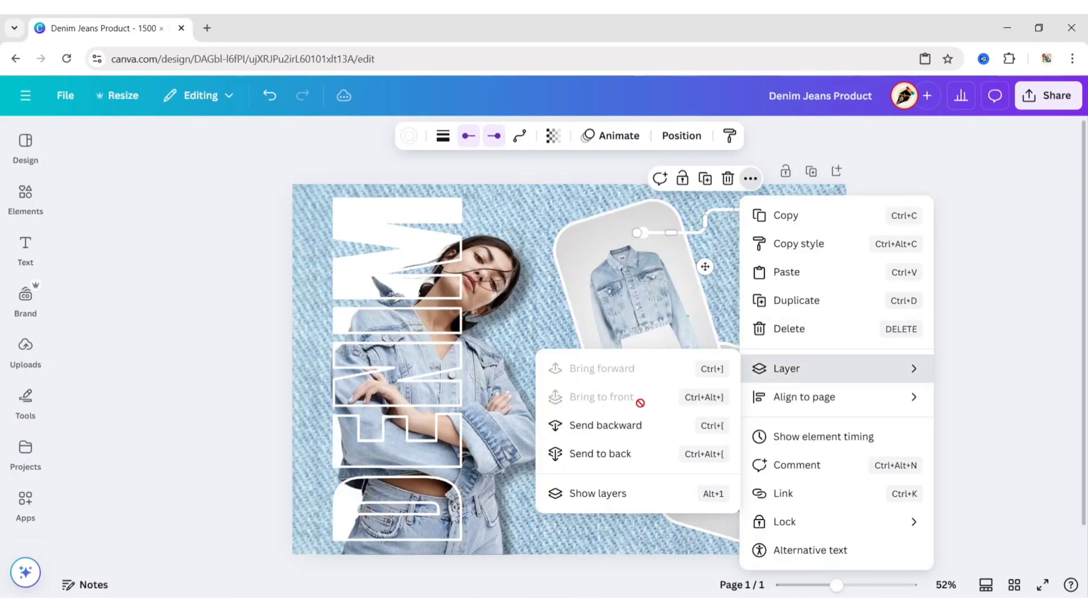
pyautogui.click(641, 426)
# Route a connector beside the jeans photo and send it behind the jeans card
pyautogui.moveTo(705, 266); pyautogui.dragTo(622, 503)
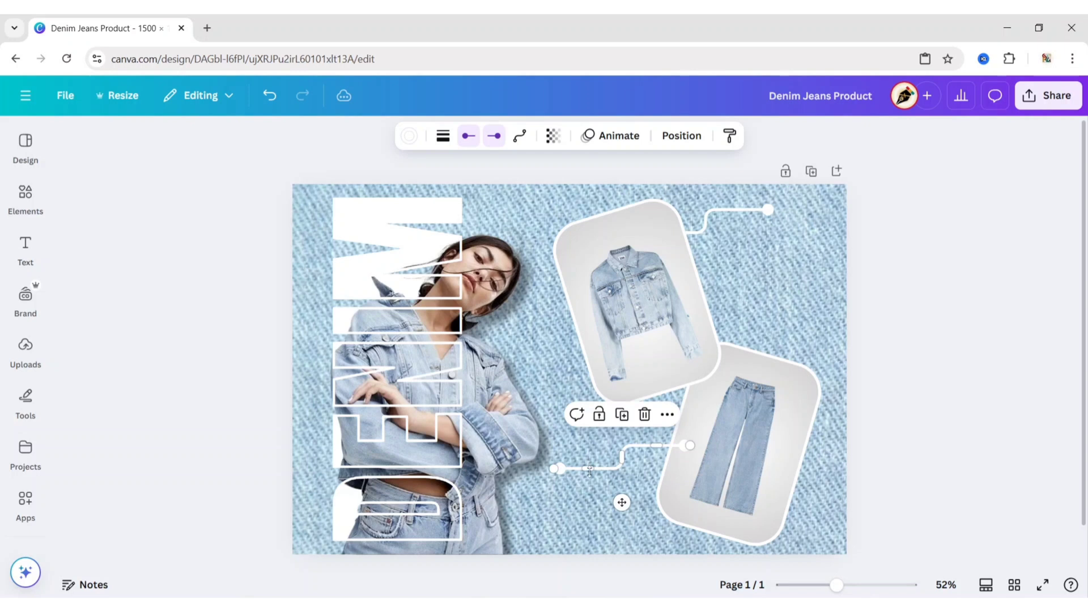
pyautogui.moveTo(690, 445); pyautogui.dragTo(687, 493)
pyautogui.moveTo(622, 530); pyautogui.dragTo(655, 499)
pyautogui.moveTo(592, 431); pyautogui.dragTo(586, 431)
pyautogui.moveTo(650, 491); pyautogui.dragTo(660, 479)
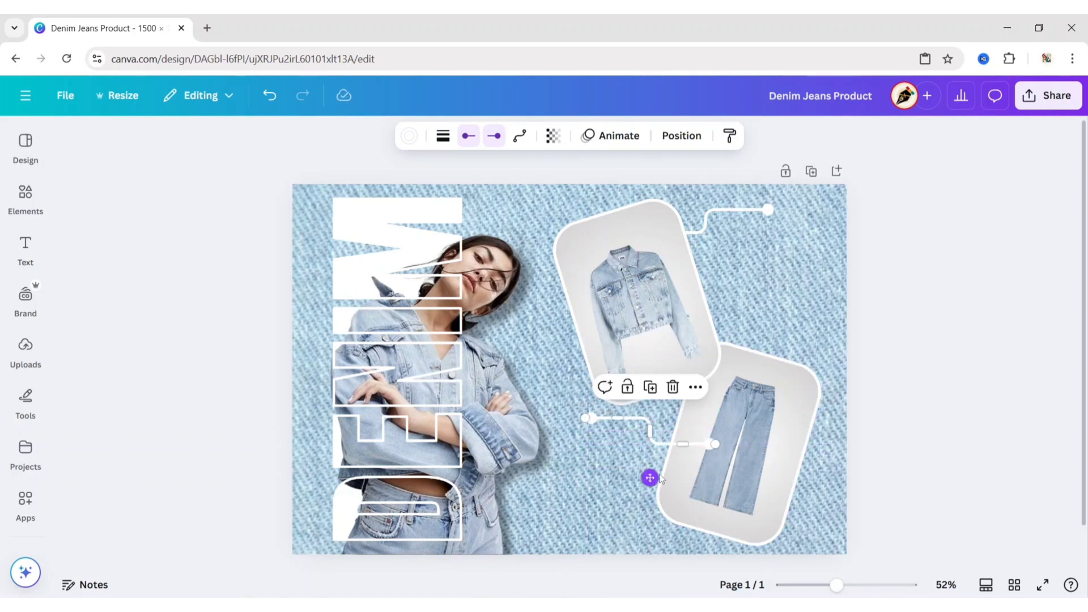
pyautogui.click(695, 388)
pyautogui.moveTo(823, 252)
pyautogui.click(945, 313)
# Shift the DENIM text and model photo slightly left together
pyautogui.moveTo(243, 166); pyautogui.dragTo(542, 573)
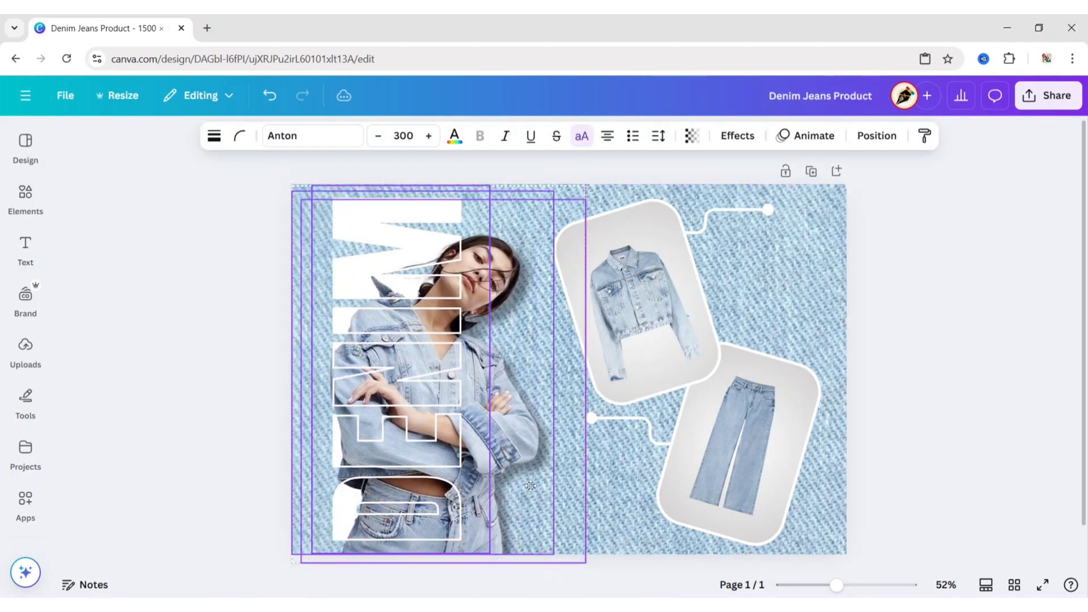
pyautogui.moveTo(530, 486); pyautogui.dragTo(537, 487)
pyautogui.click(896, 371)
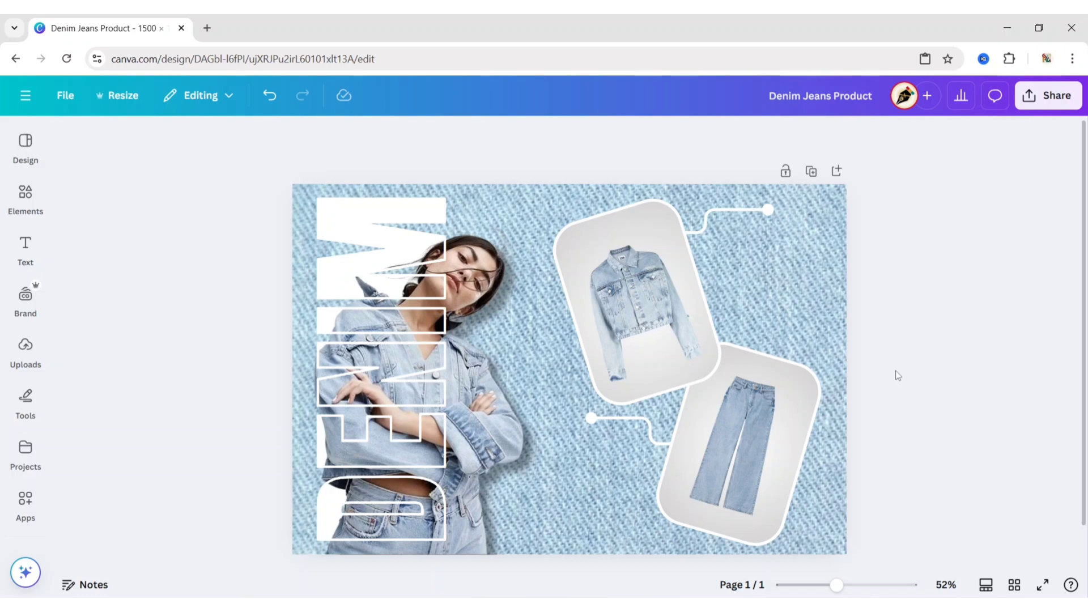
# Add a subheading label 'Long Sleeve' in Museo Moderno Medium
pyautogui.click(23, 266)
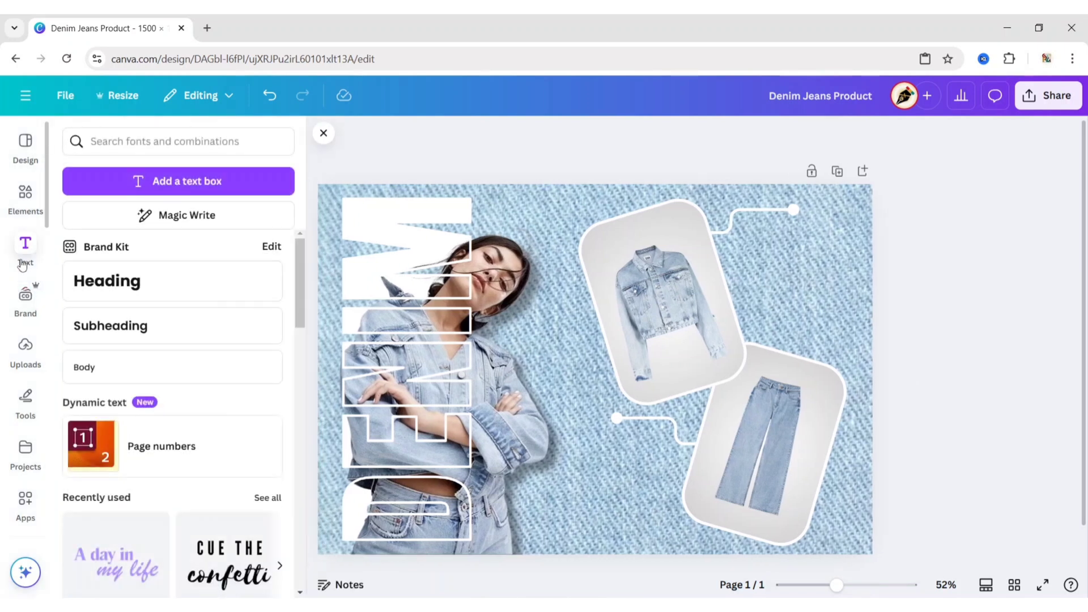
pyautogui.click(170, 320)
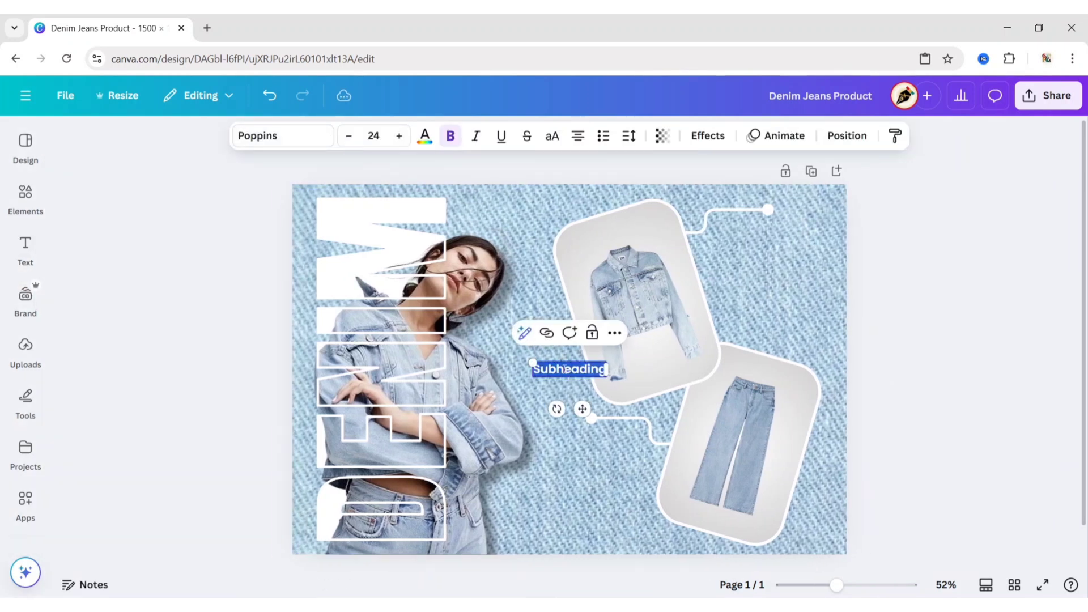
pyautogui.write('LC')
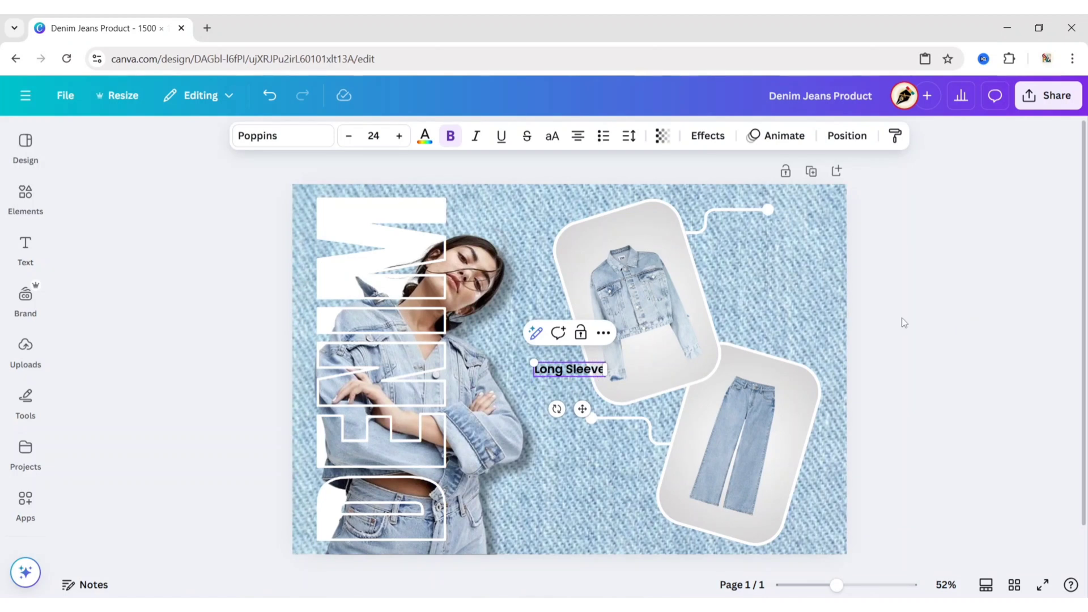
pyautogui.click(272, 136)
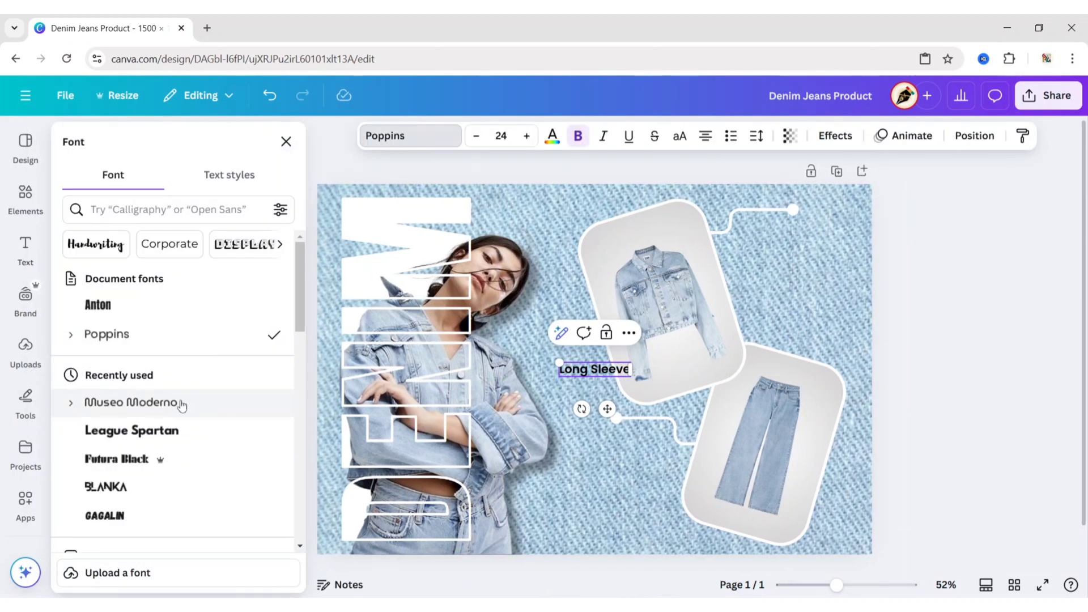
pyautogui.click(71, 404)
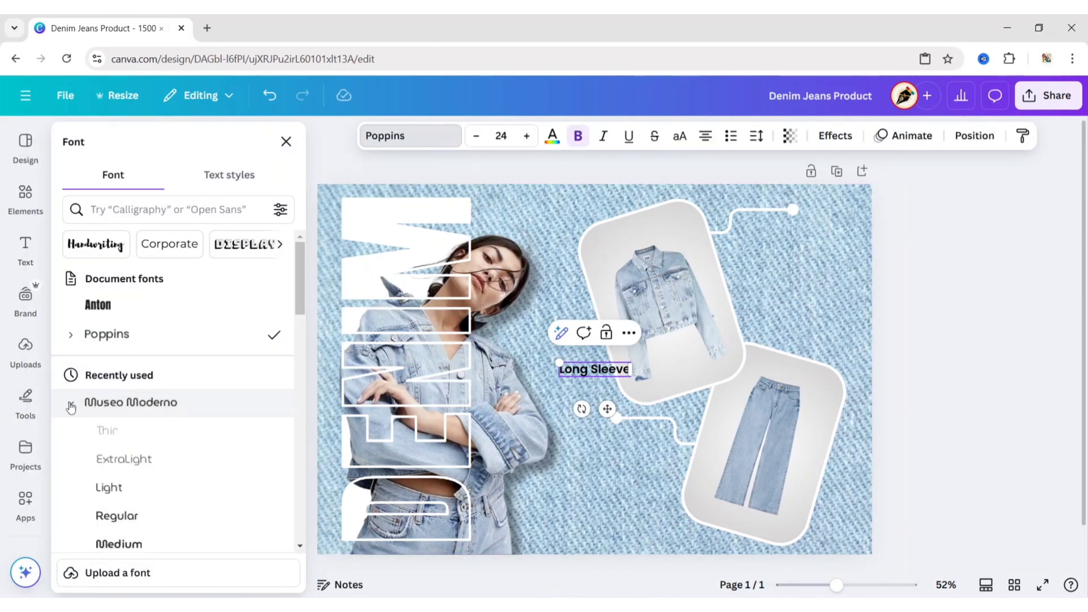
pyautogui.click(130, 544)
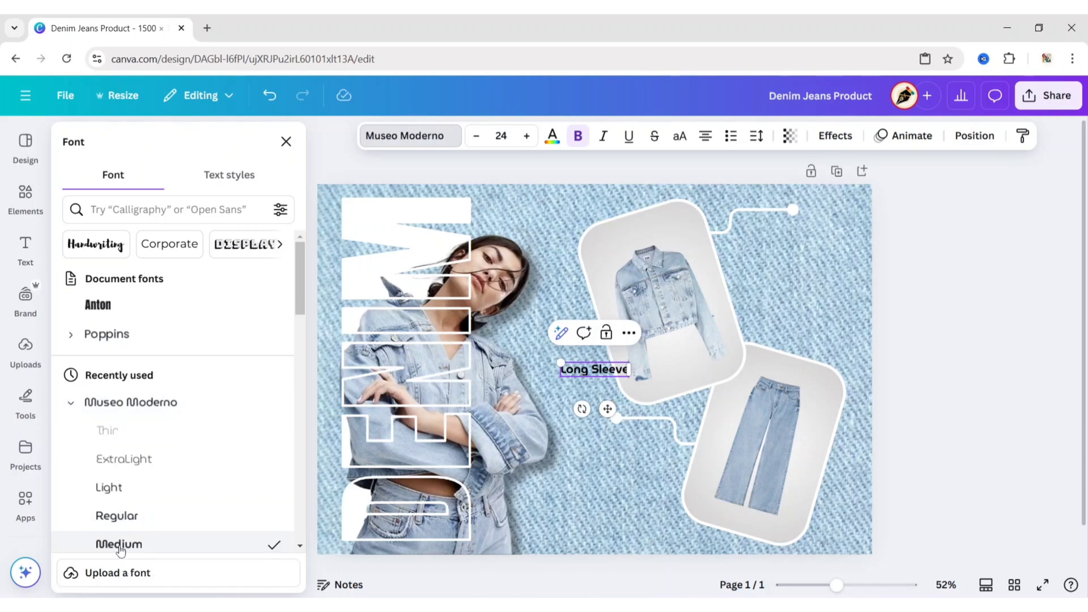
pyautogui.click(286, 141)
# Make the label white at size 50, placed top right and wrapped onto two lines
pyautogui.click(425, 136)
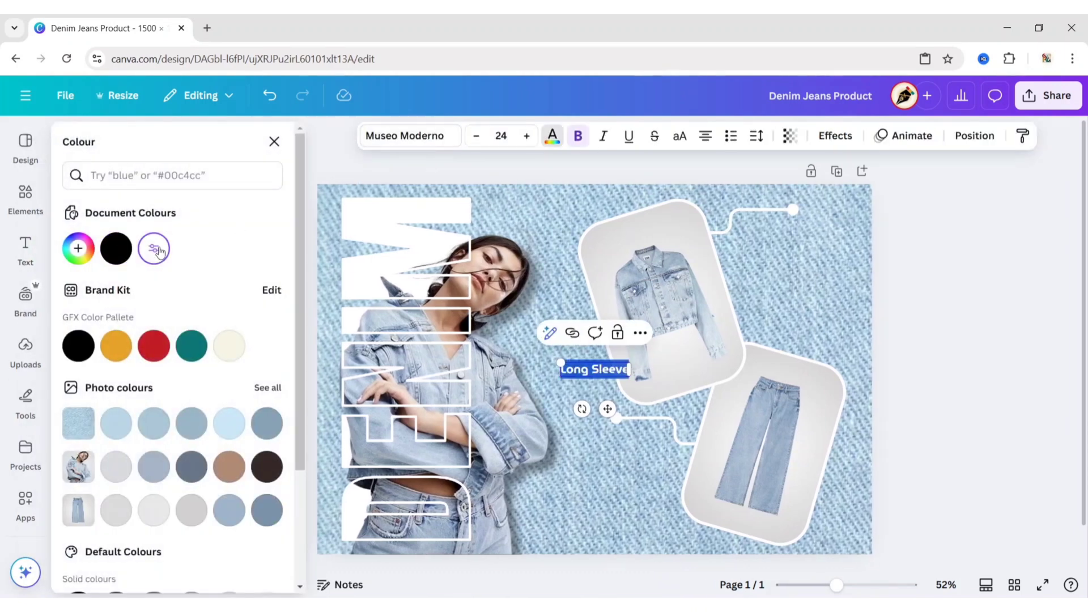
pyautogui.click(274, 142)
pyautogui.click(374, 135)
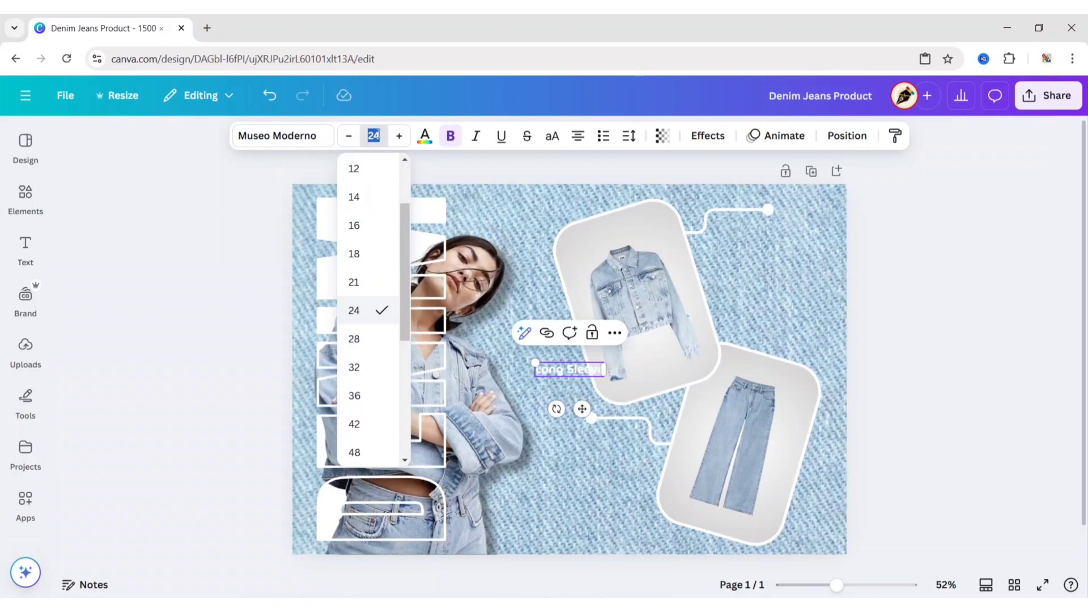
pyautogui.write('50')
pyautogui.press('Return')
pyautogui.moveTo(568, 433); pyautogui.dragTo(799, 292)
pyautogui.moveTo(877, 237); pyautogui.dragTo(789, 217)
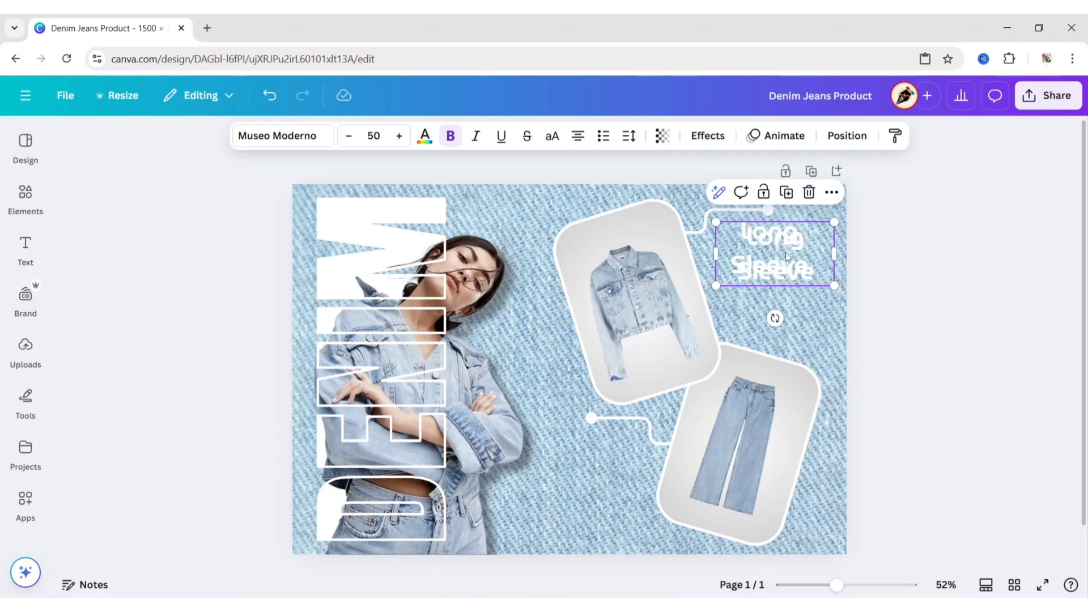
# Duplicate the label as 'Baggy Leg' and align it beside the lower connector
pyautogui.hotkey('ctrl', 'v')
pyautogui.press('Return')
pyautogui.write('Baggy Leg')
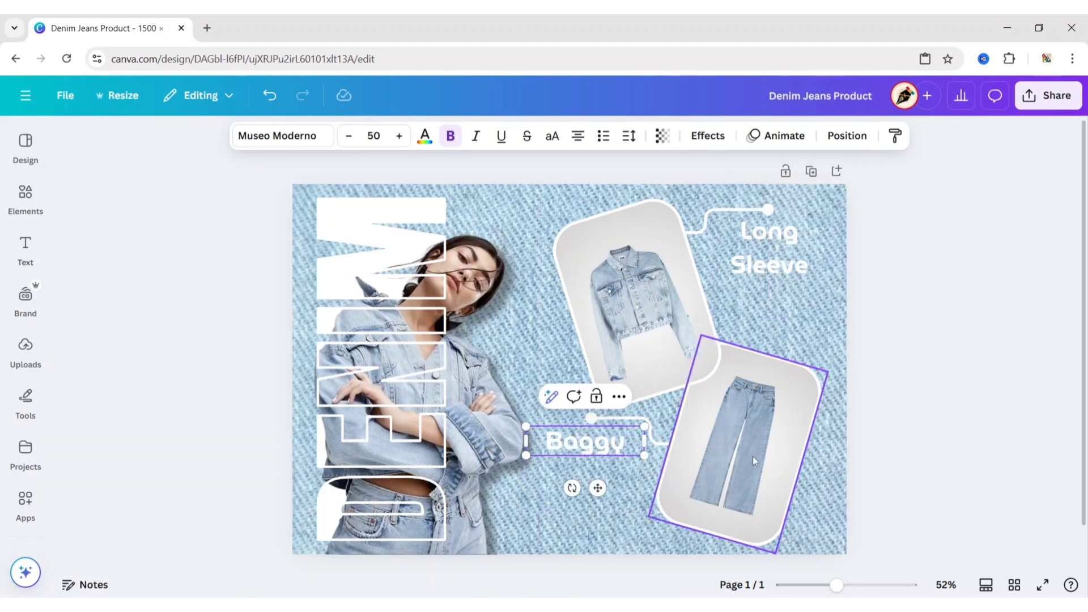
pyautogui.click(615, 472)
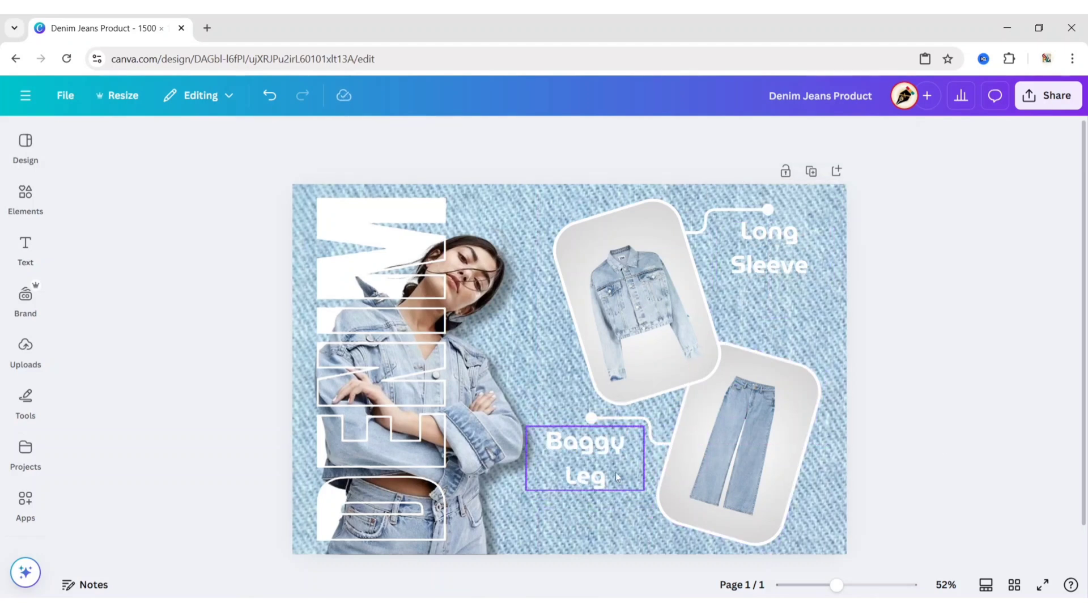
pyautogui.moveTo(594, 458); pyautogui.dragTo(597, 462)
pyautogui.click(914, 365)
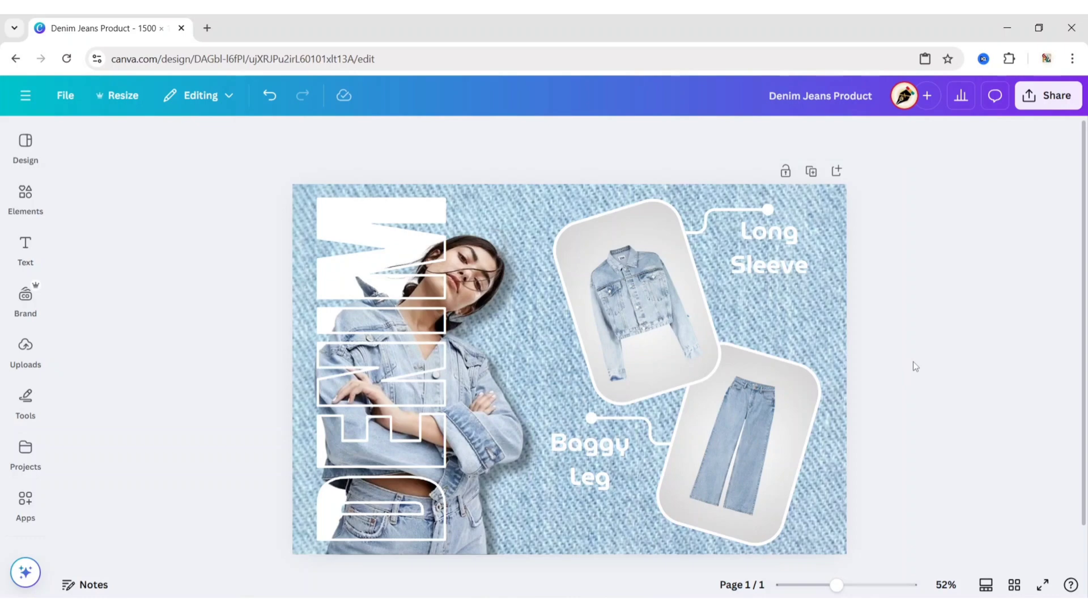